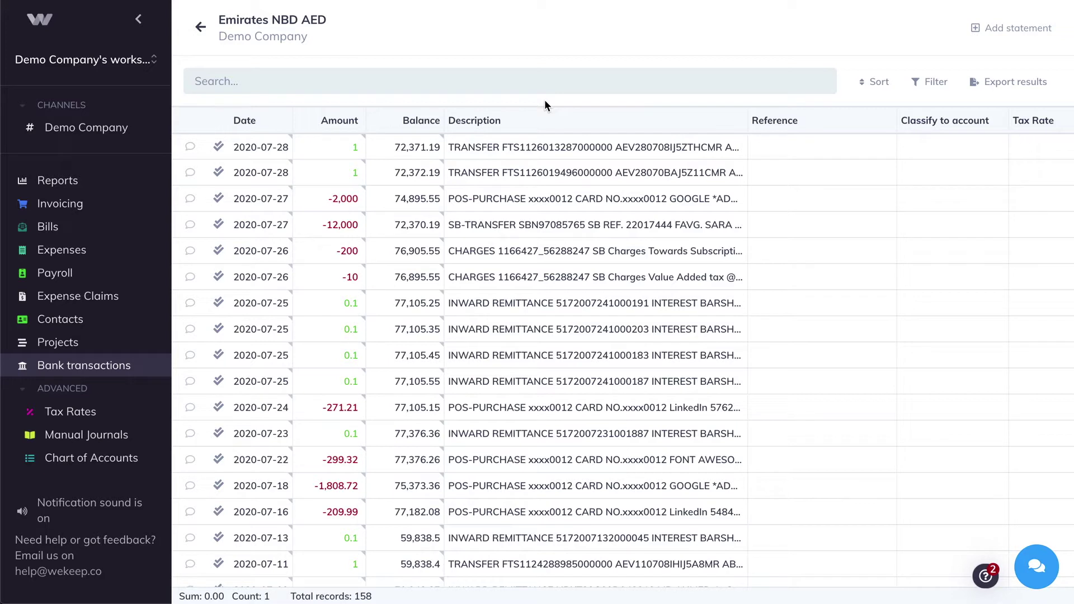
Step: Inspect the full descriptions of the -200 and -10 bank charge transactions
left_click(937, 147)
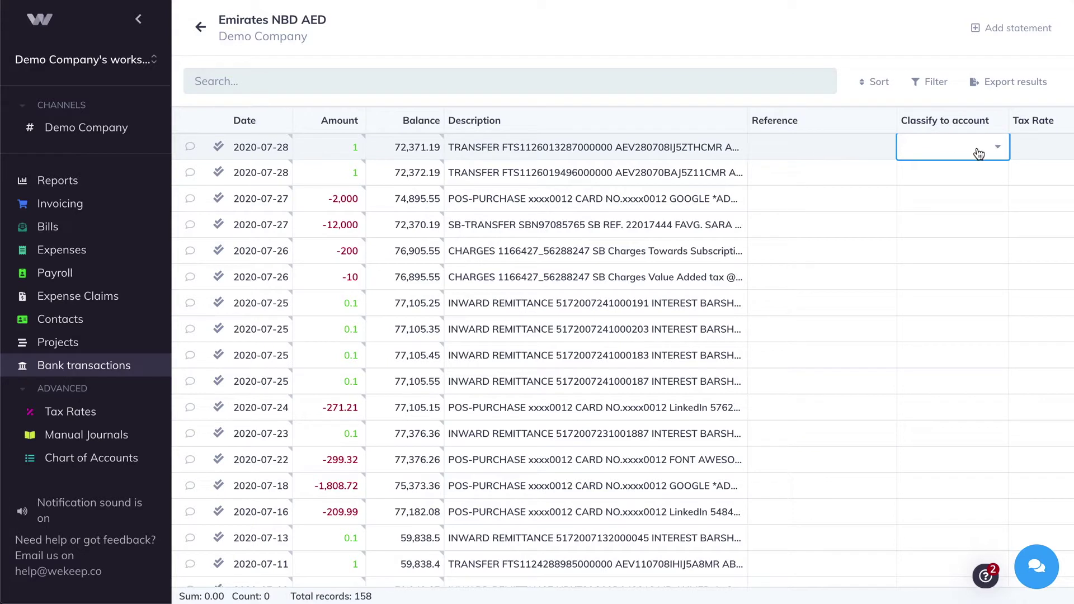
left_click(532, 251)
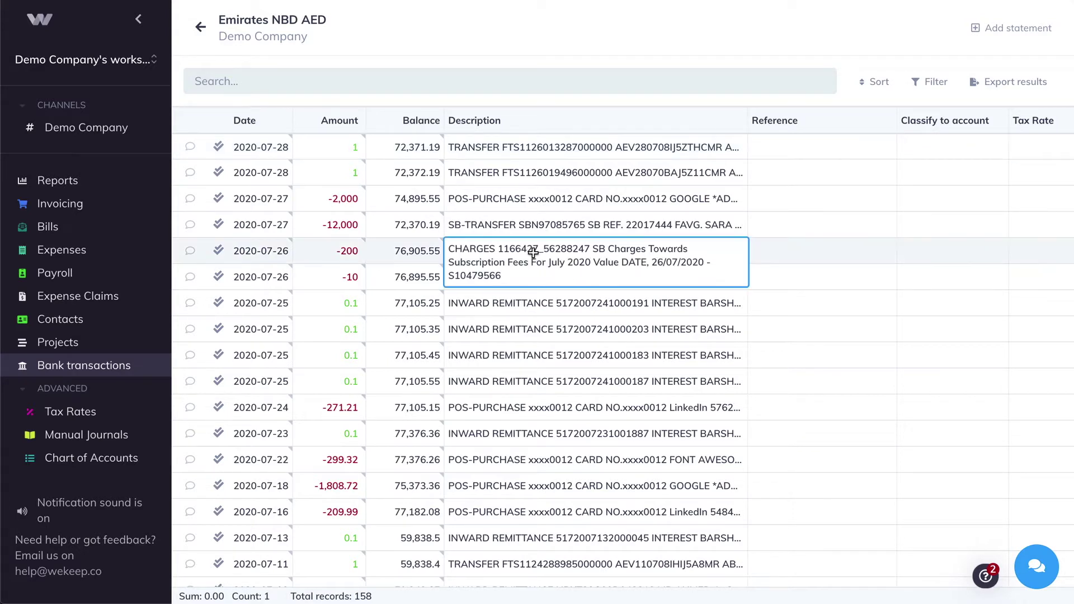
key("Down")
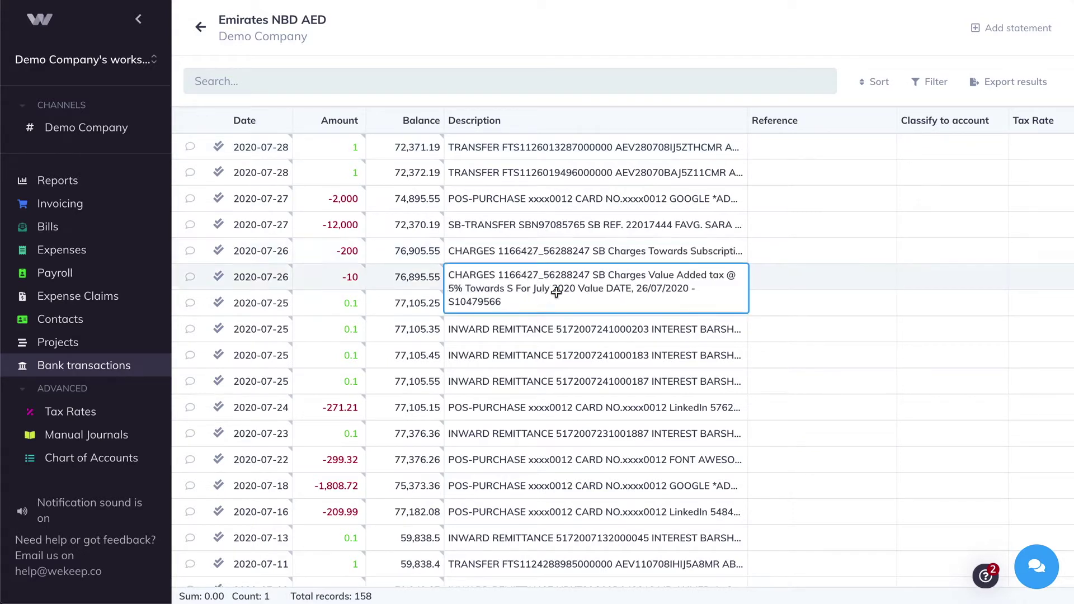
left_click(482, 252)
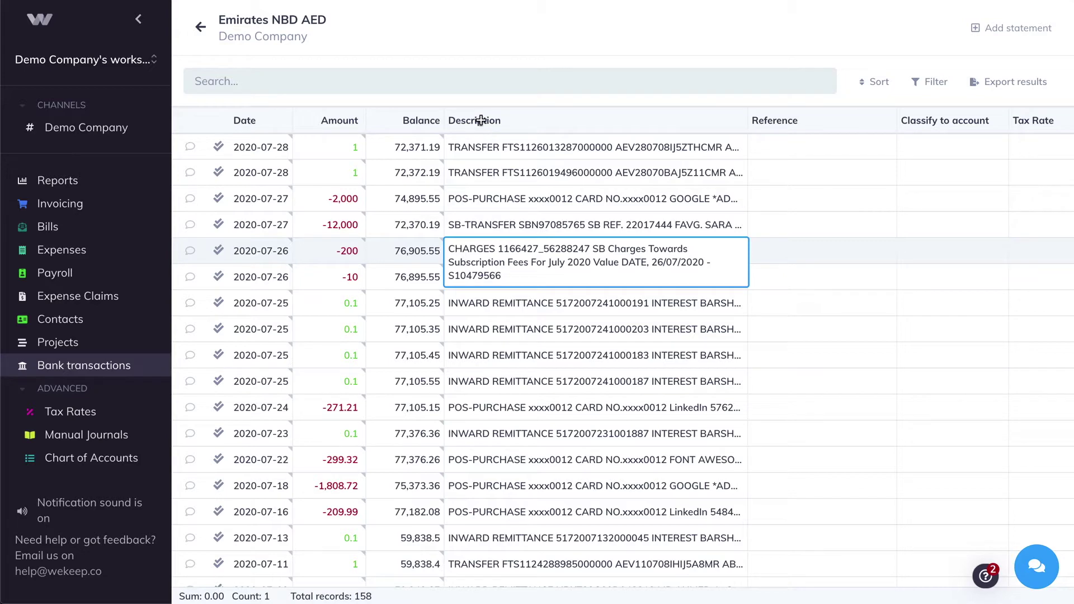
Step: Search 'charges' to filter the list to the 26 charge entries and review them
left_click(460, 88)
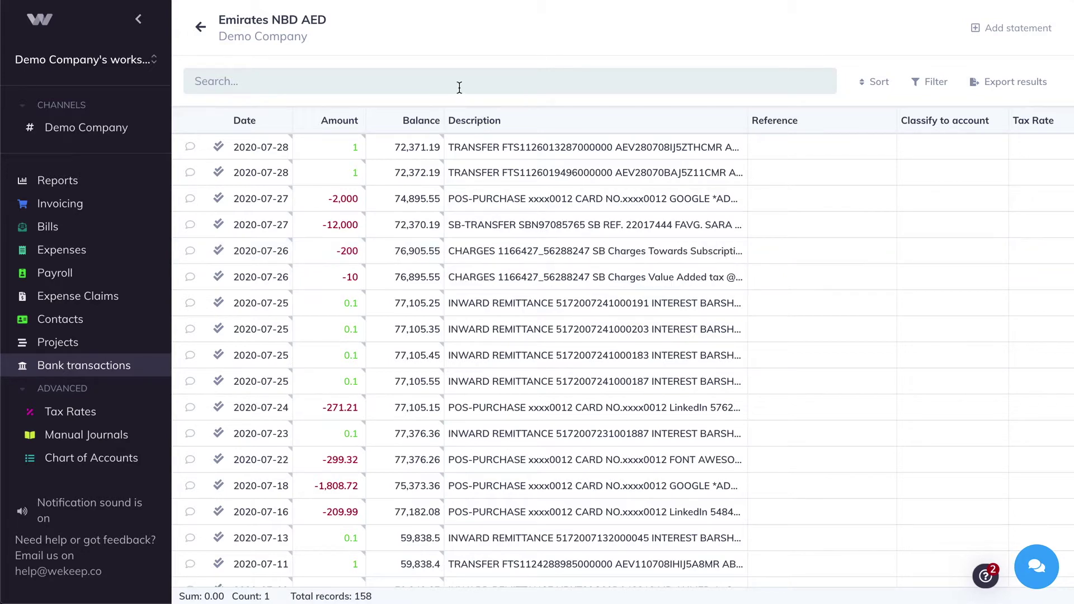
type("charges")
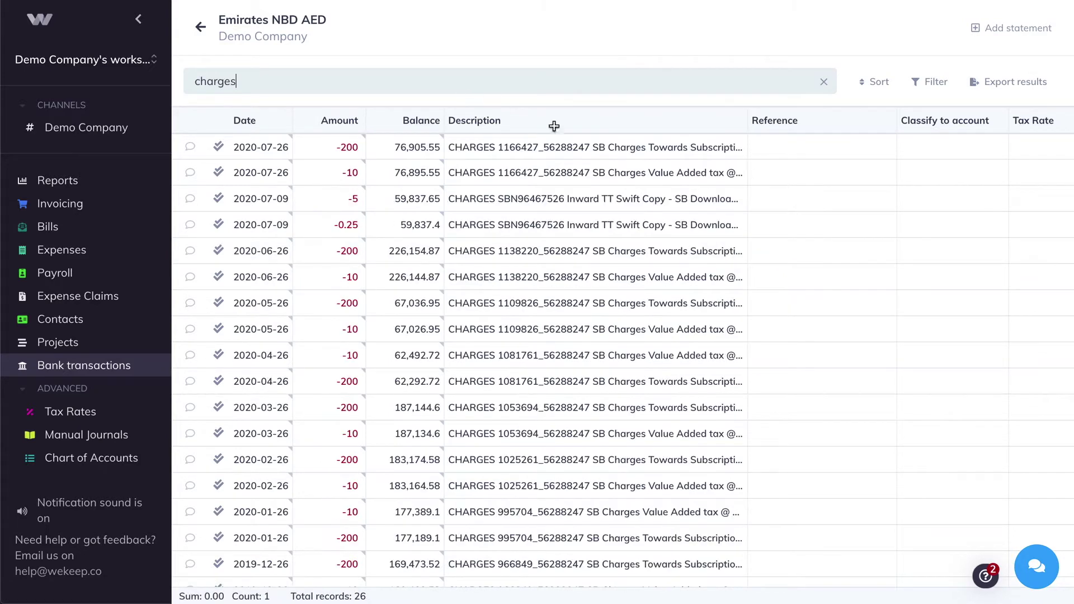
left_click_drag(602, 145, 606, 441)
left_click(597, 488)
scroll(597, 490, "down", 3)
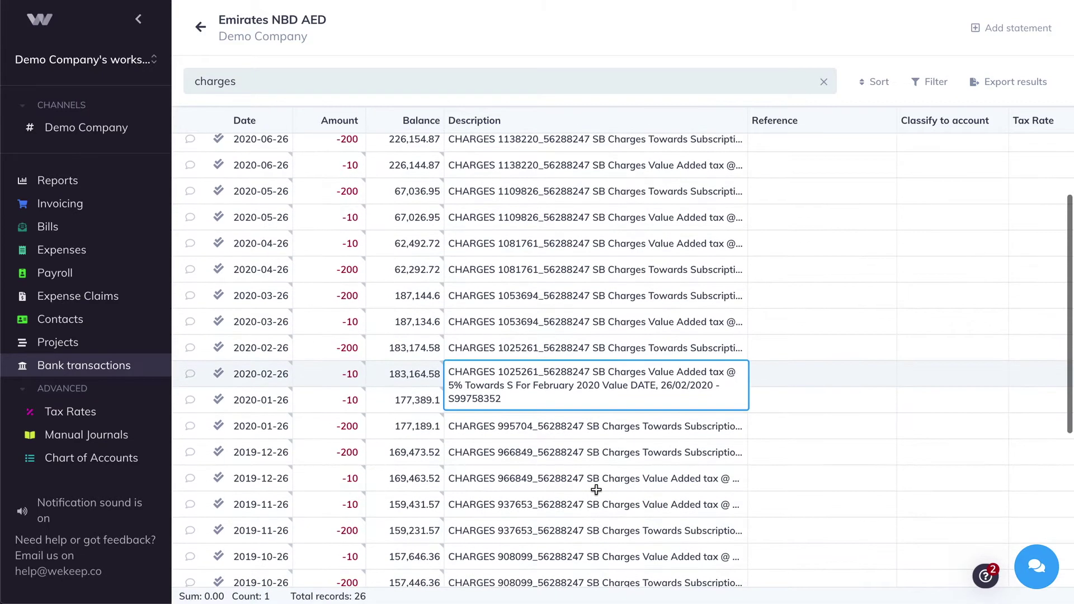
scroll(597, 481, "up", 4)
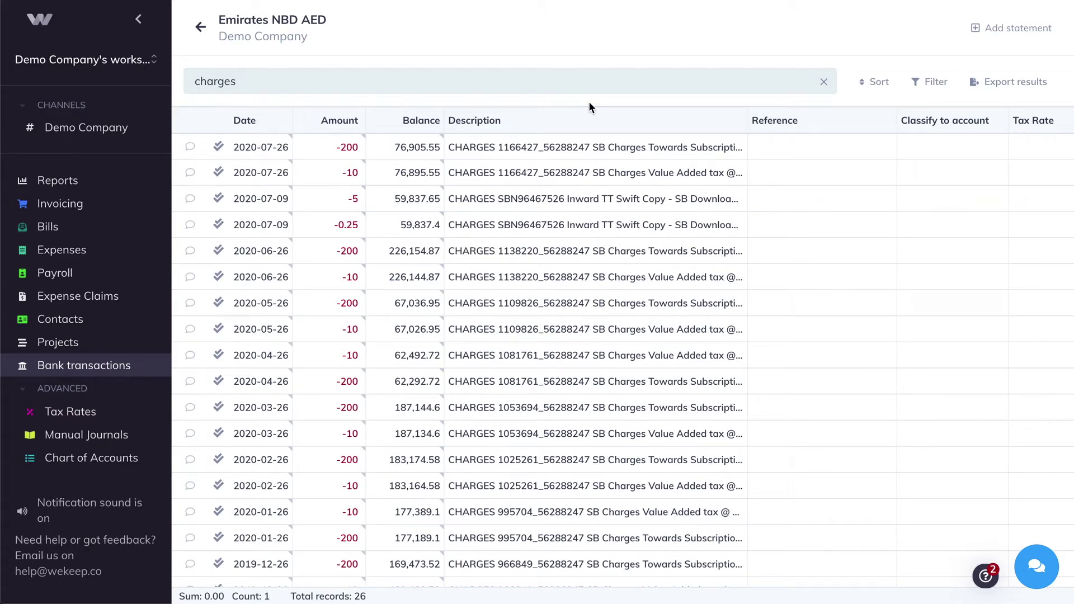
Step: Classify the first charge as 603 Bank Fees and Charges, then paste that account onto all 26 charges rows
left_click(987, 149)
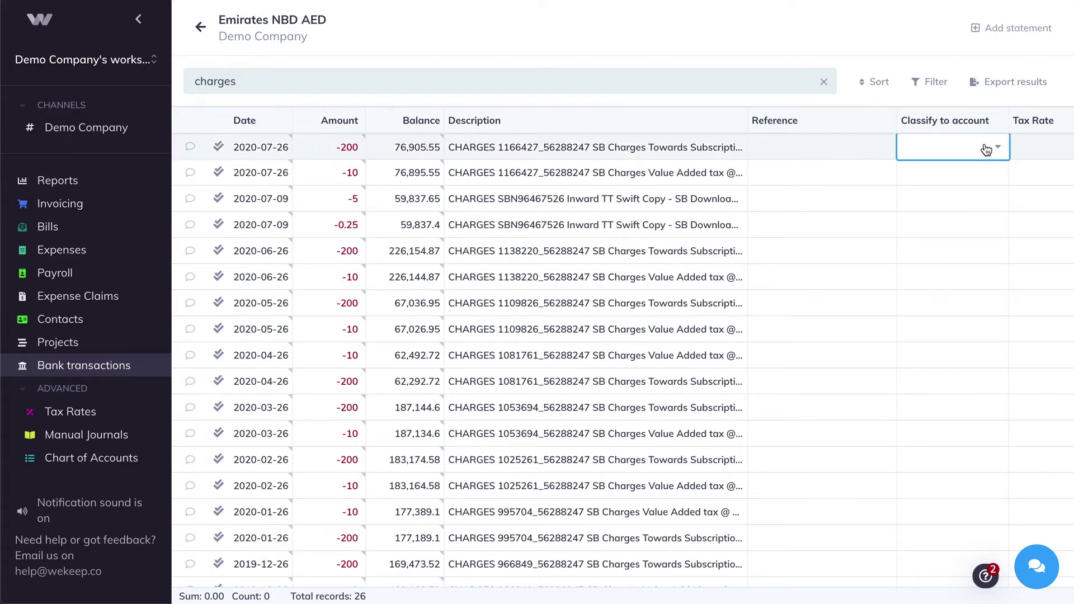
left_click(964, 144)
type("fee")
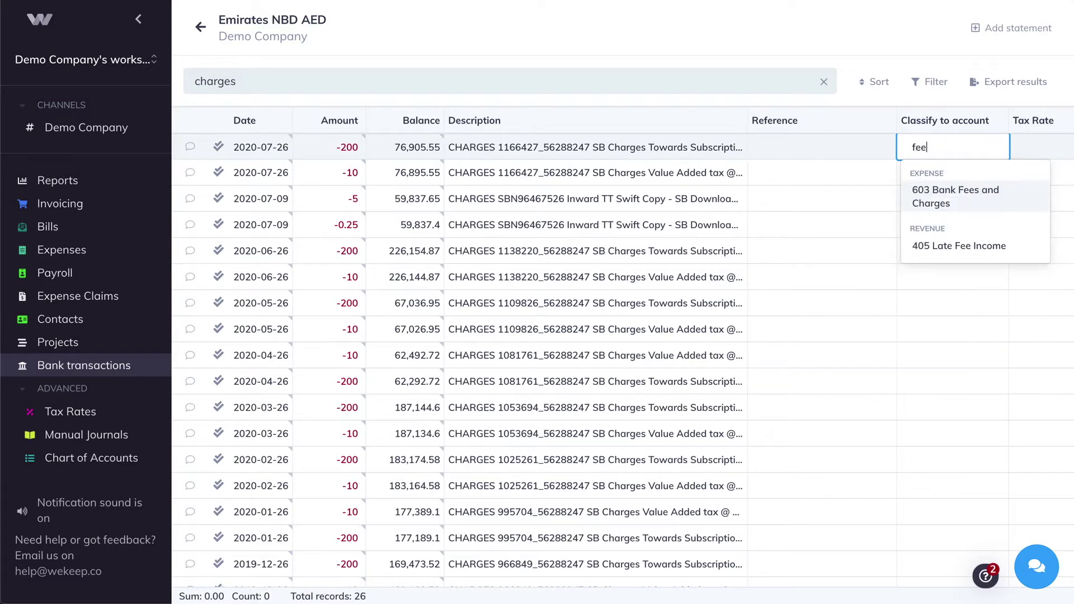
left_click(951, 198)
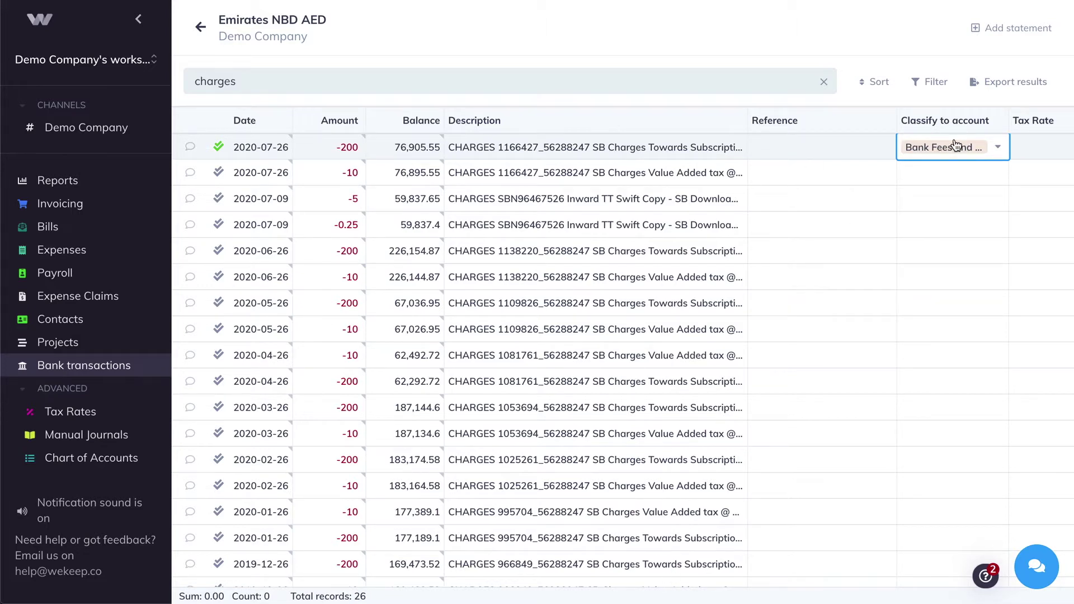
key("ctrl+c")
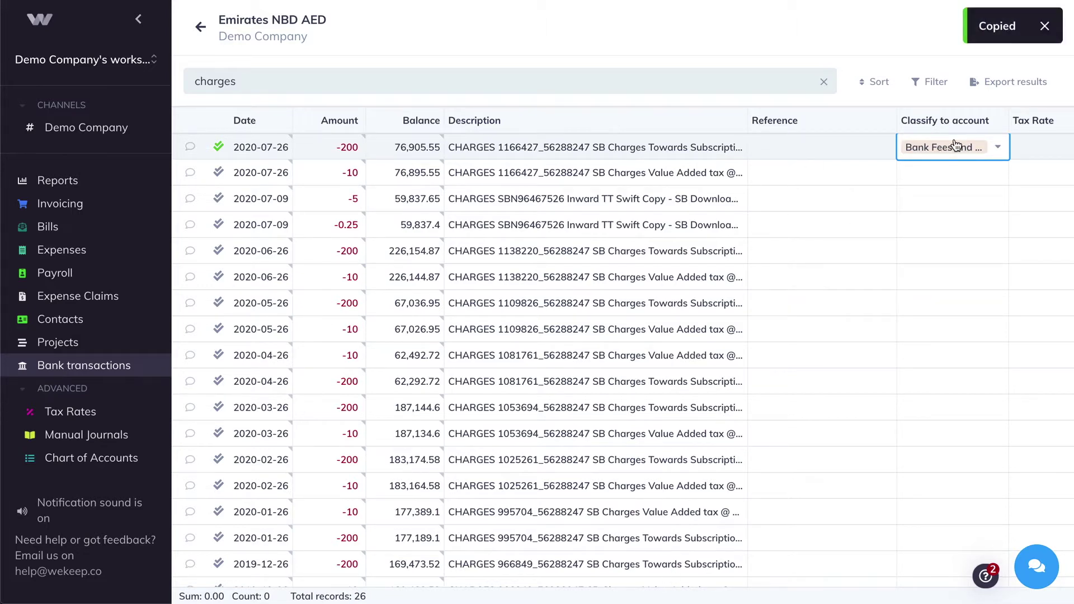
scroll(944, 190, "down", 1)
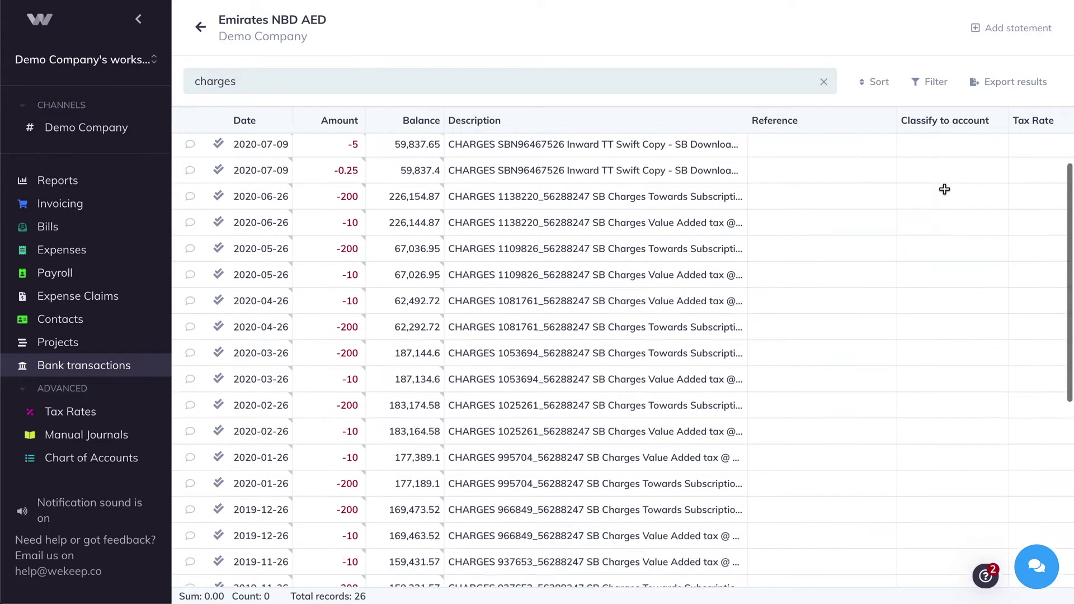
scroll(945, 190, "down", 6)
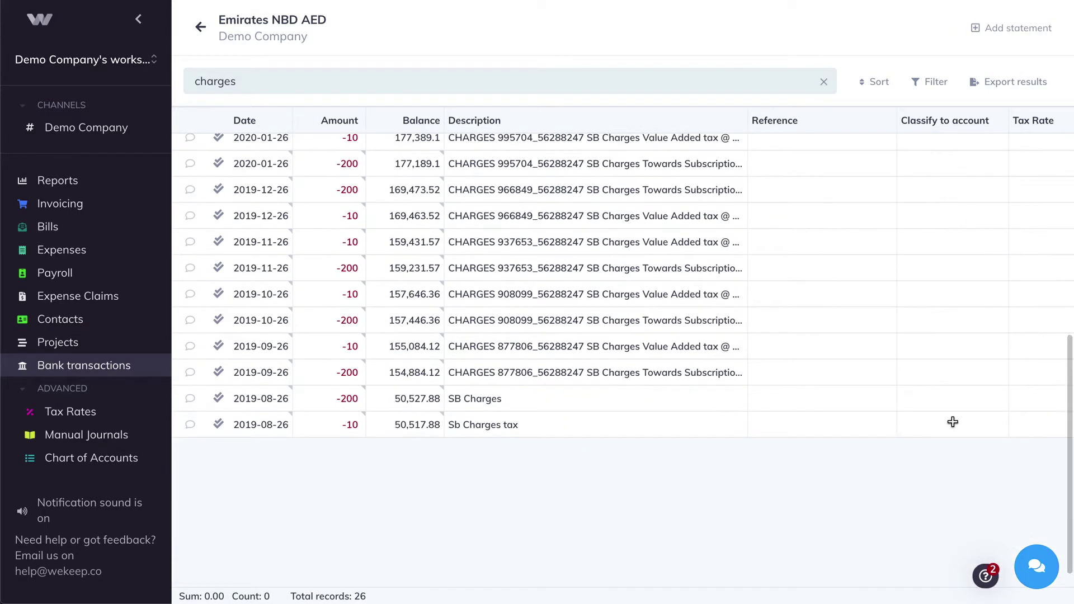
left_click(953, 425, "shift")
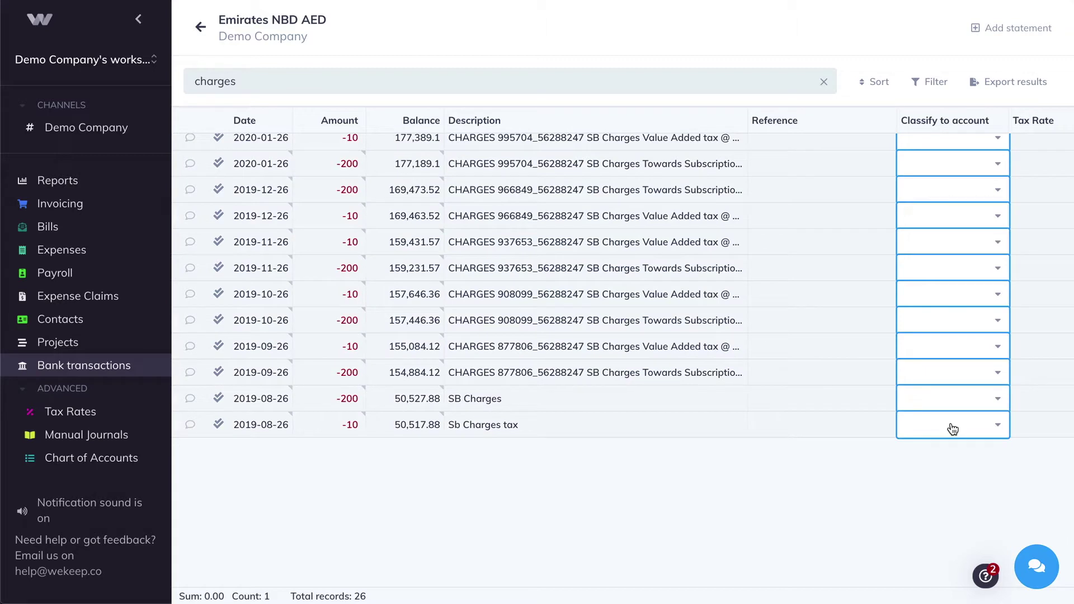
key("ctrl+v")
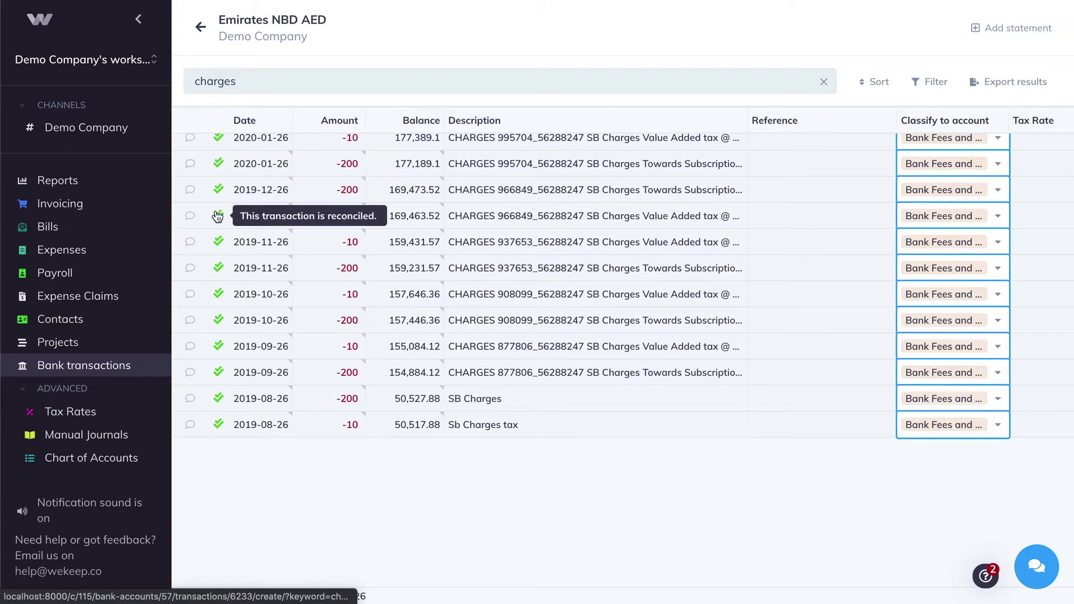
left_click(64, 255)
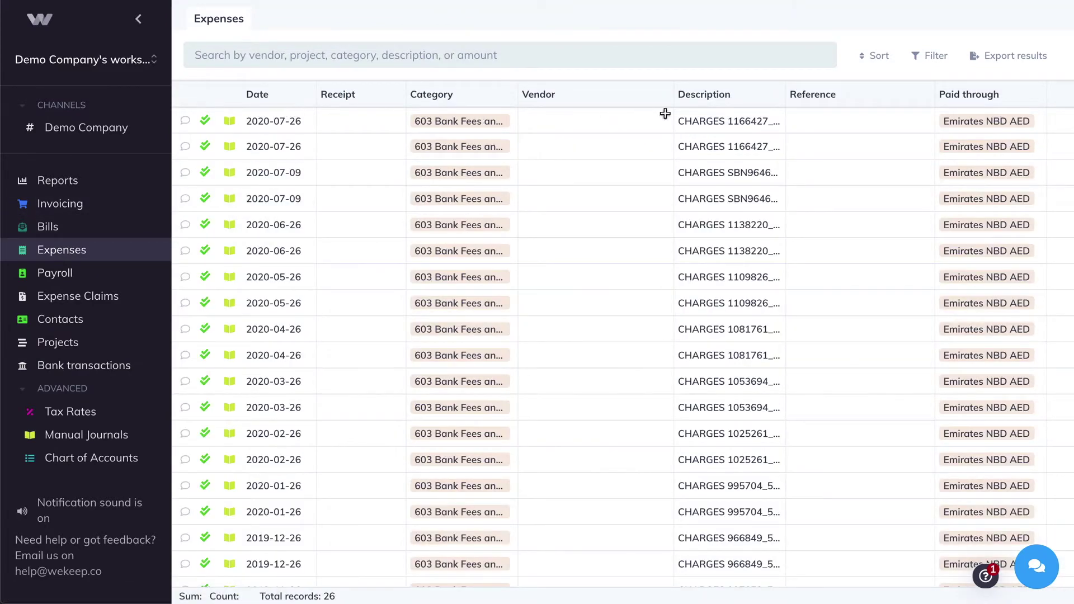
Step: Inspect the first bank-charge expense and confirm it was paid through Emirates NBD AED
left_click(268, 117)
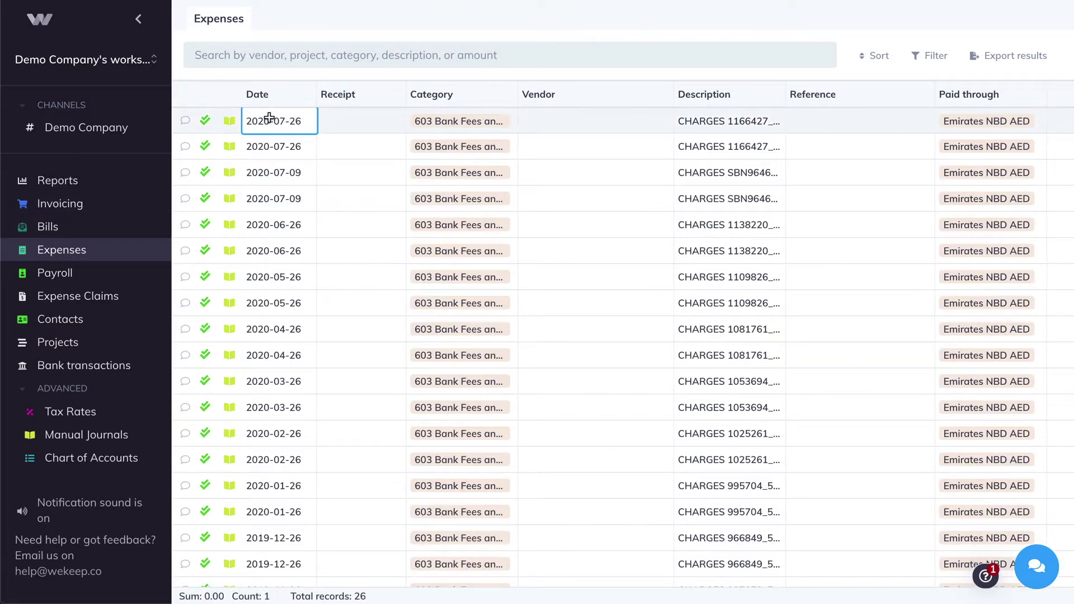
scroll(839, 128, "right", 2)
left_click(951, 124)
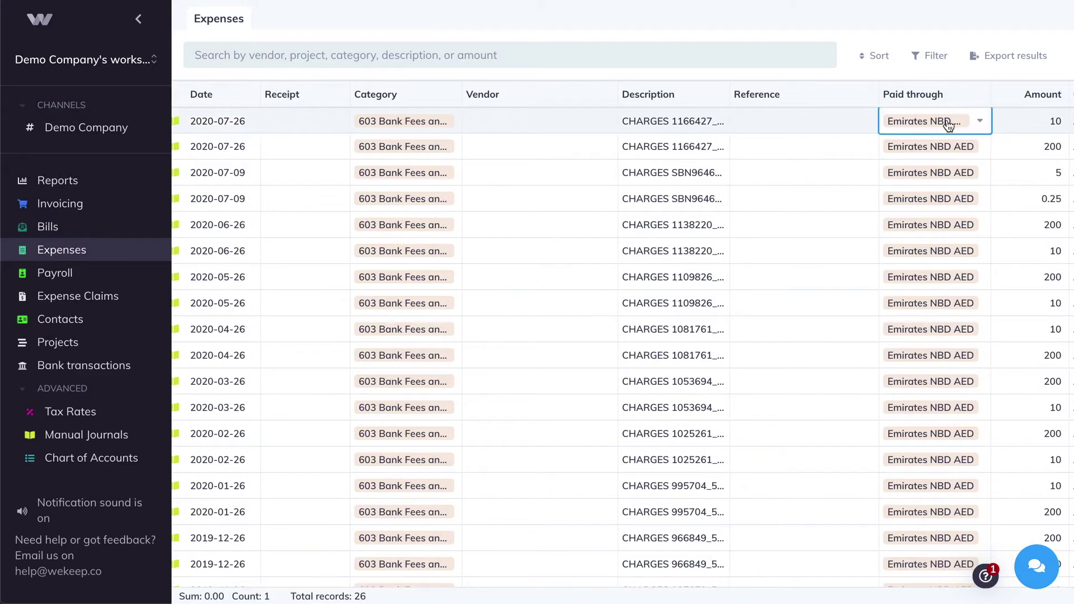
scroll(203, 124, "left", 2)
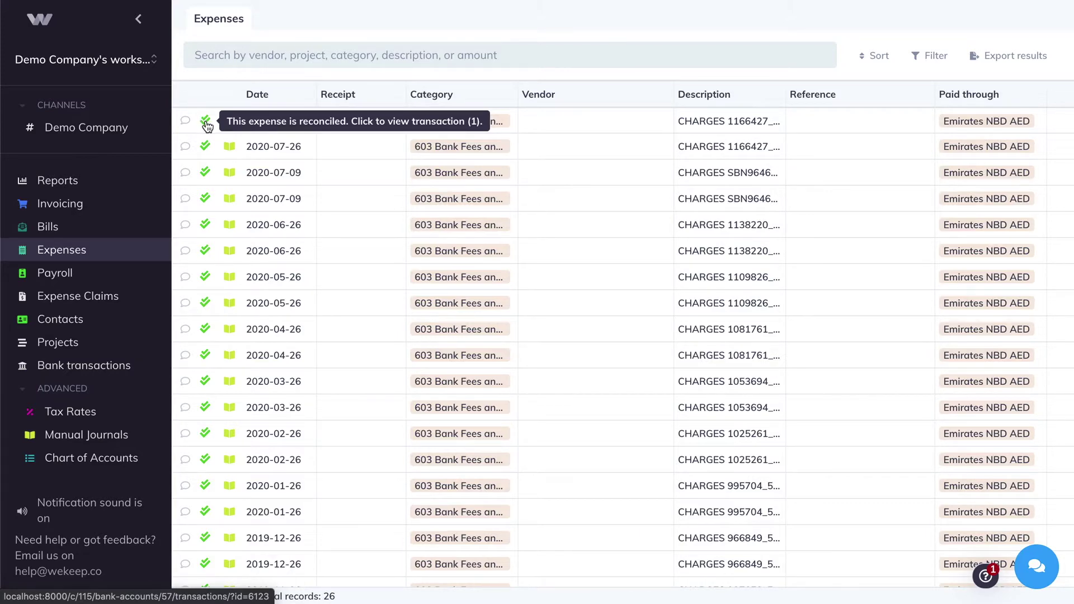
Step: Open the expense's linked bank transaction, then remove the ID filter to list all 158 transactions
left_click(206, 122)
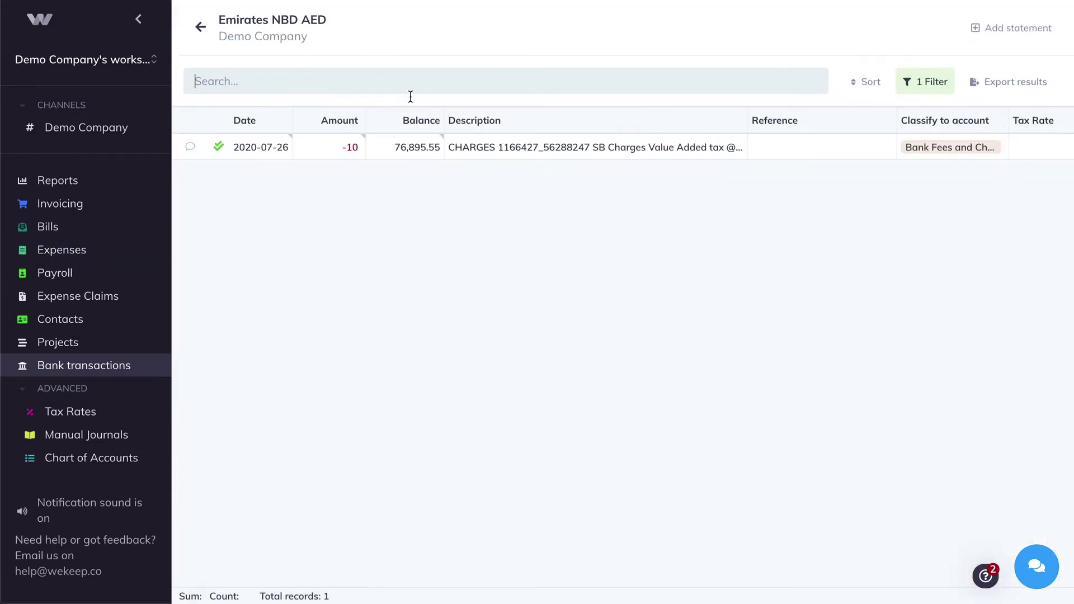
left_click(507, 146)
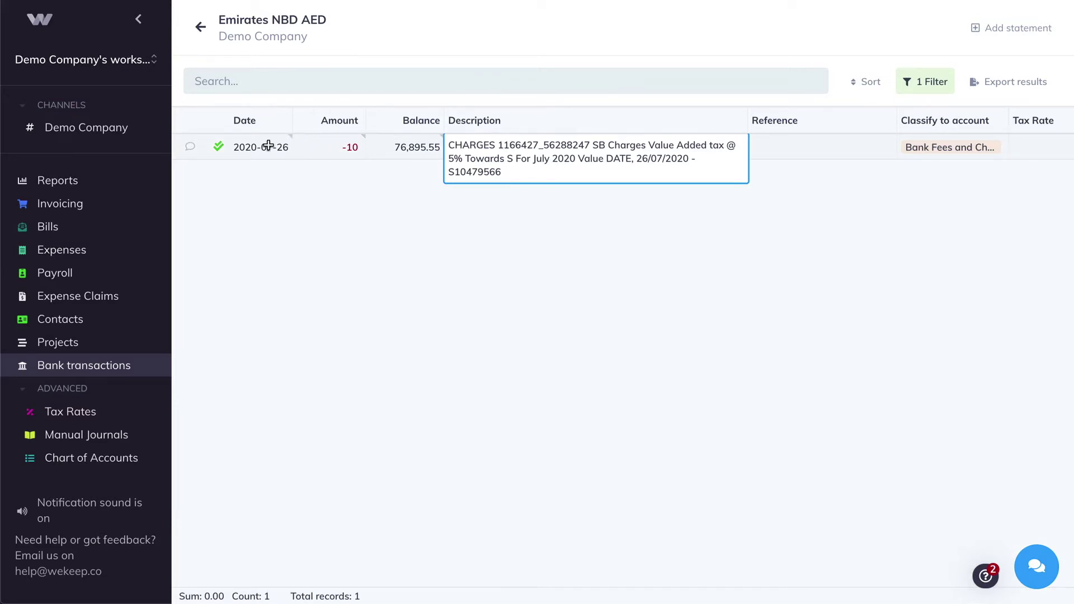
left_click(934, 81)
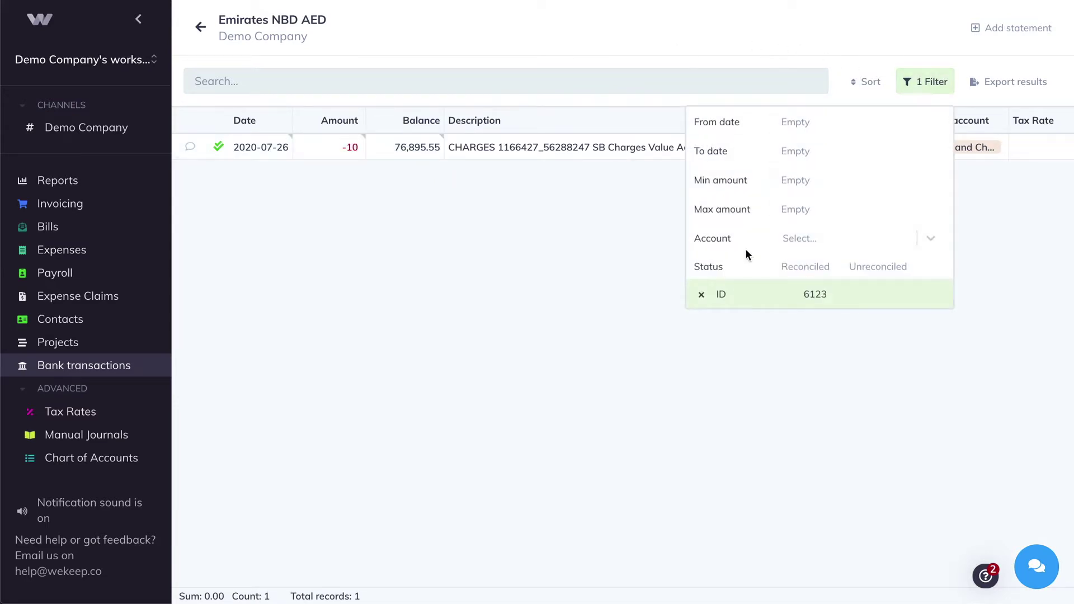
left_click(701, 295)
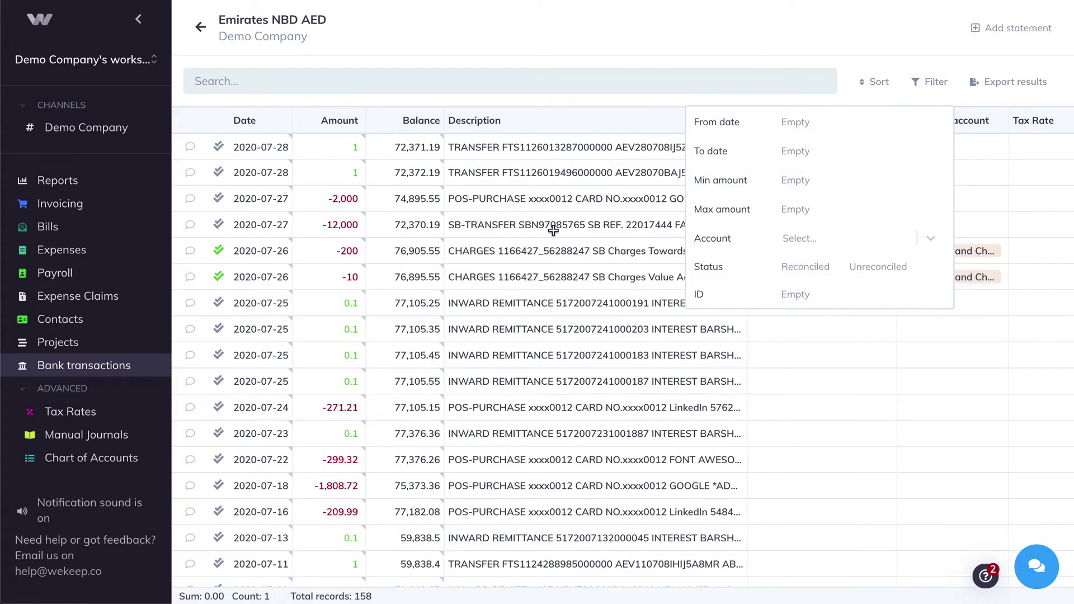
left_click(554, 231)
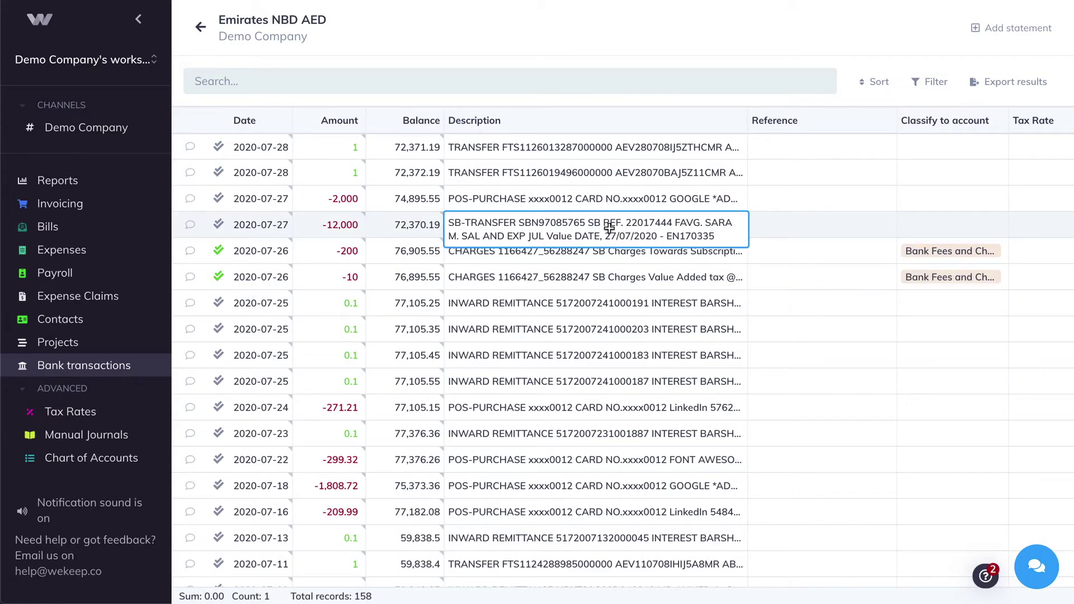
scroll(606, 295, "down", 3)
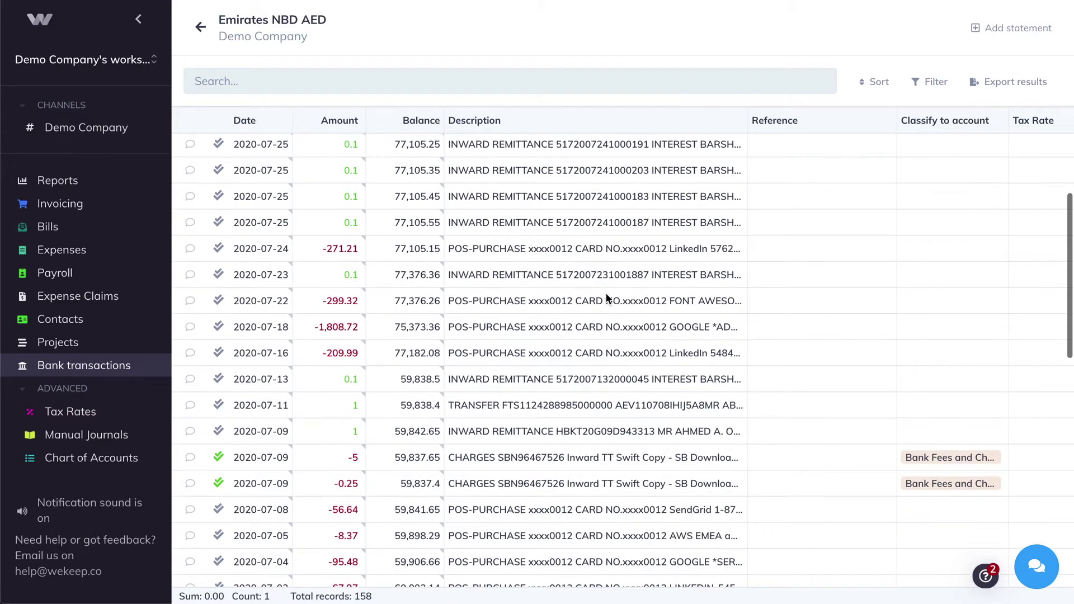
scroll(605, 295, "up", 3)
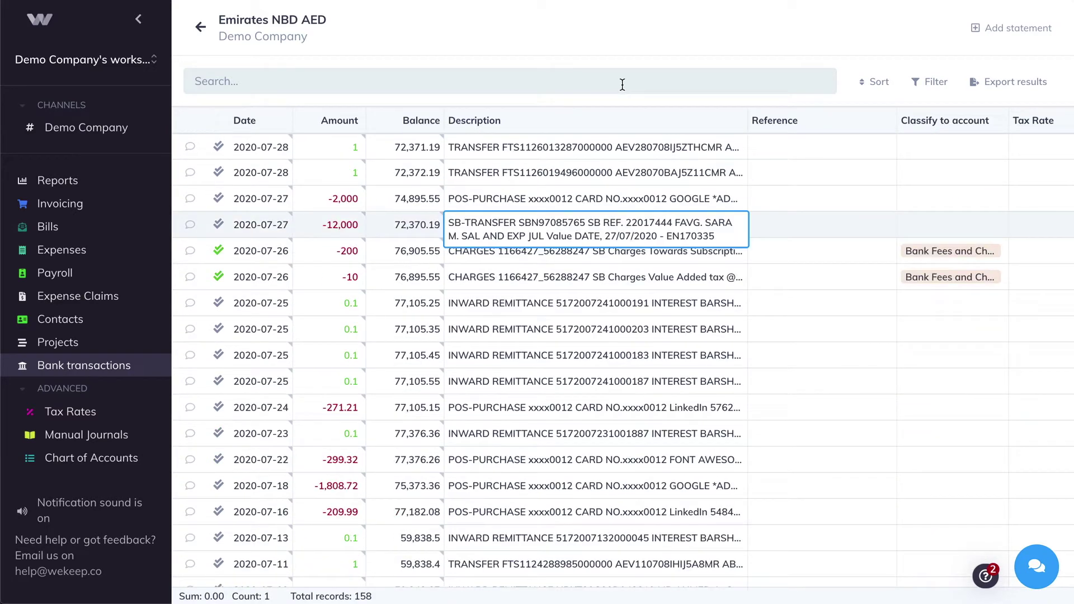
Step: Search 'lin' and review the nine LinkedIn transactions
left_click(622, 84)
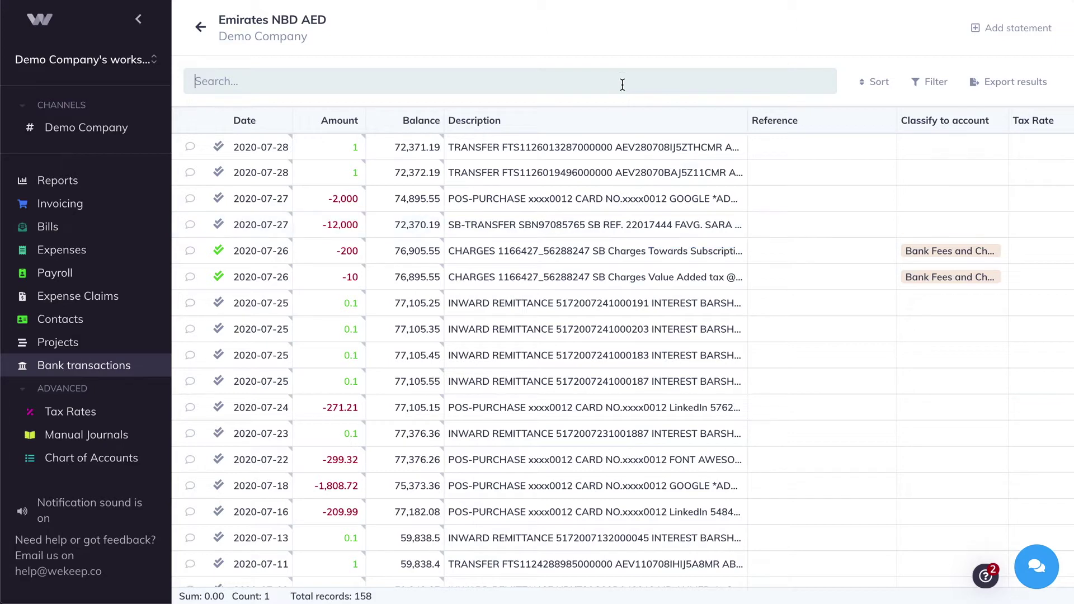
type("linked")
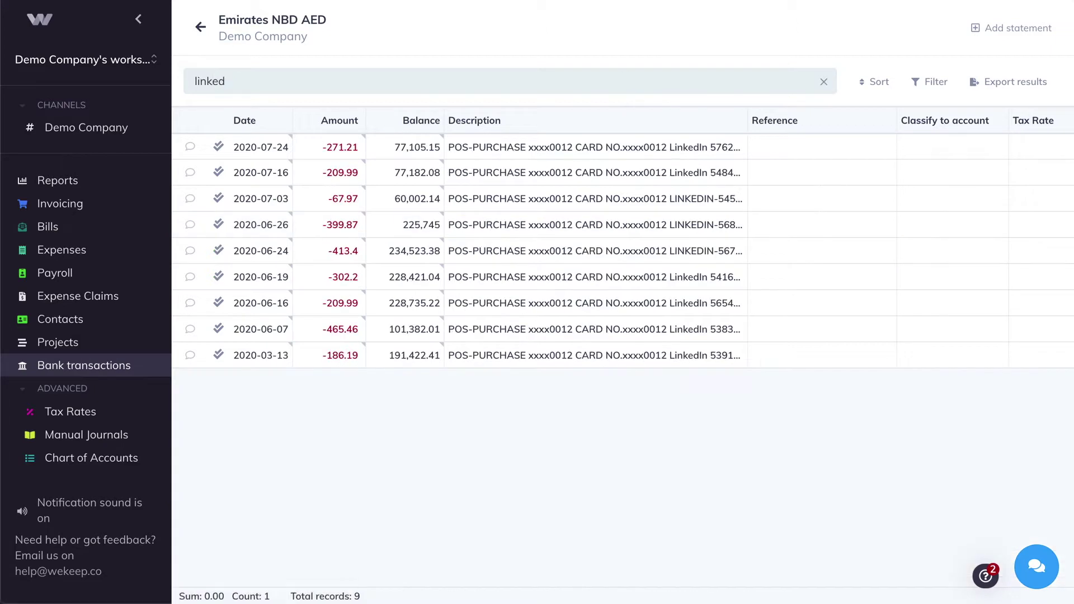
left_click(665, 143)
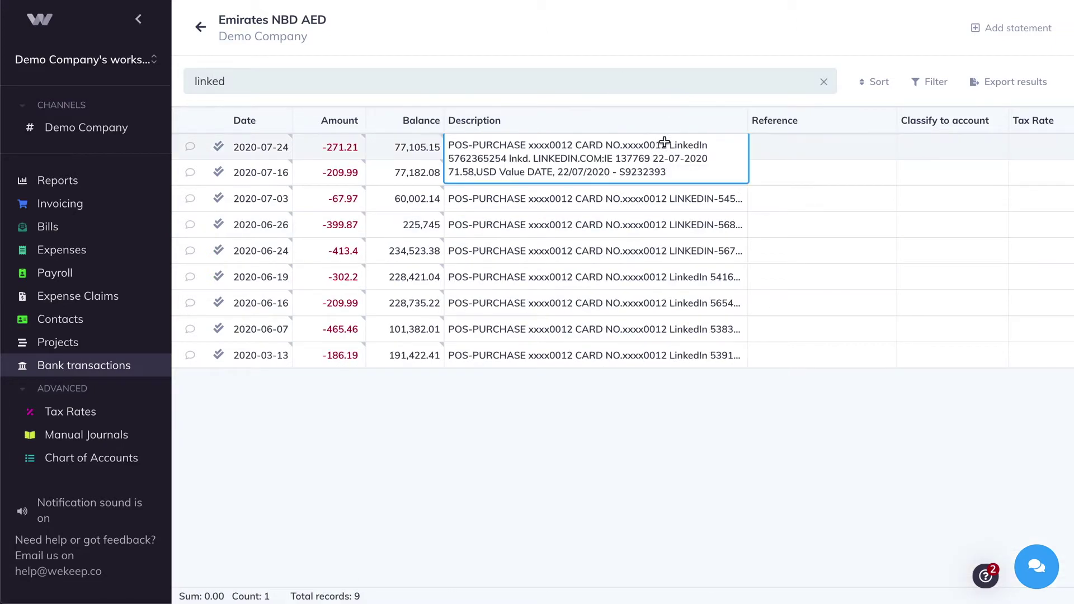
left_click_drag(585, 352, 565, 150)
left_click(566, 150)
Step: Classify all nine LinkedIn transactions to 602 Advertising And Marketing
left_click(953, 155)
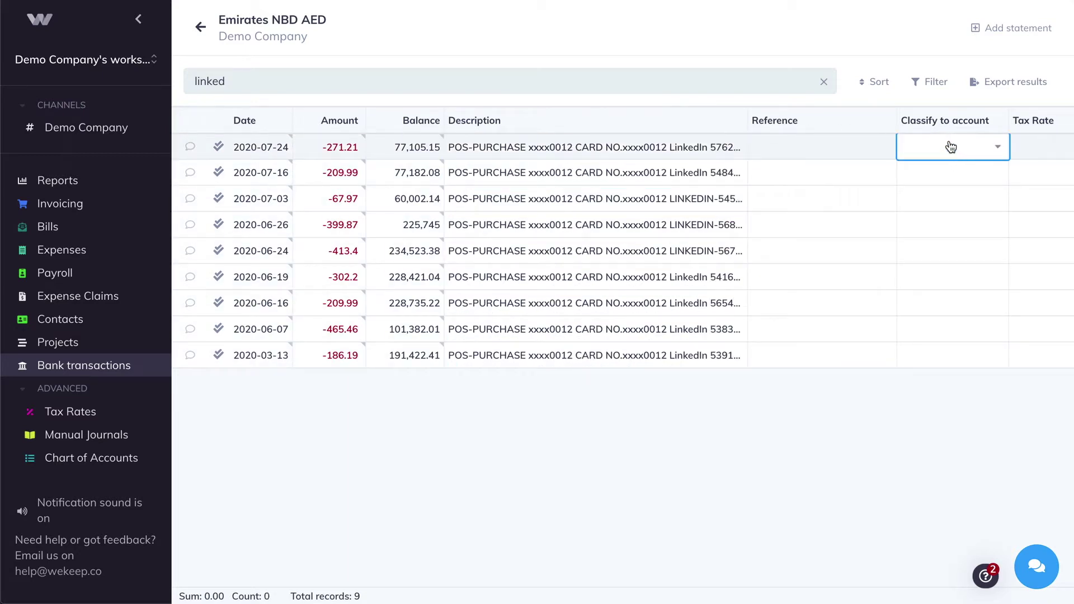
type("mark")
key("Return")
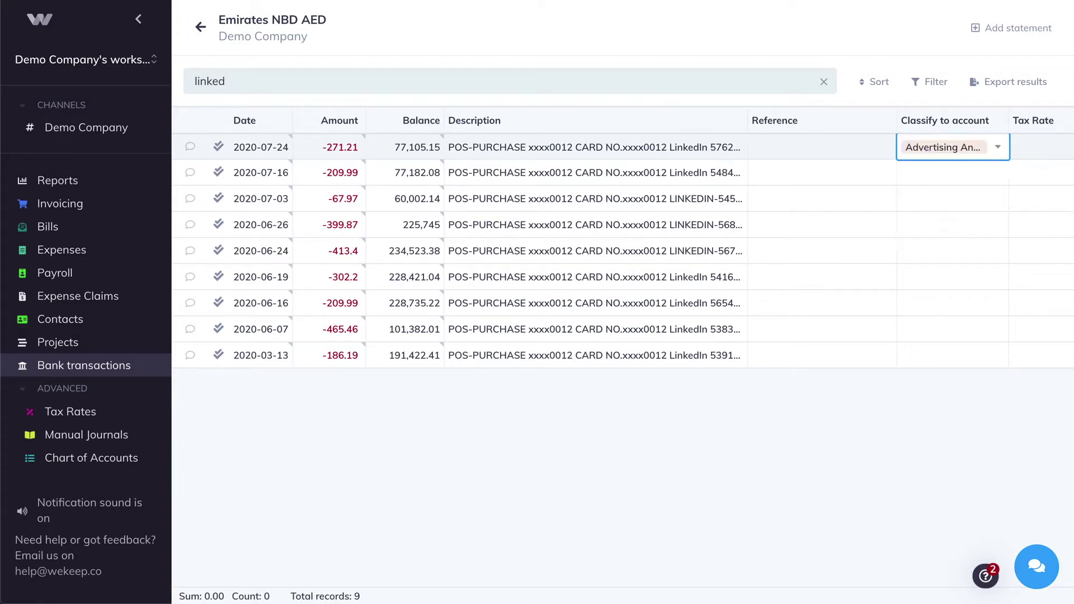
key("ctrl+c")
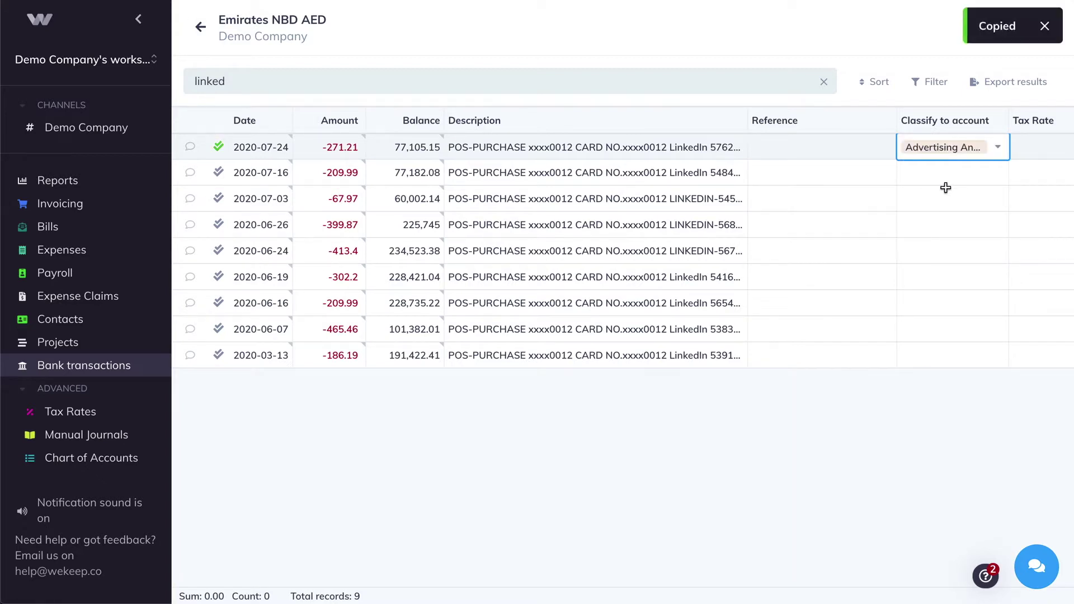
left_click(949, 177)
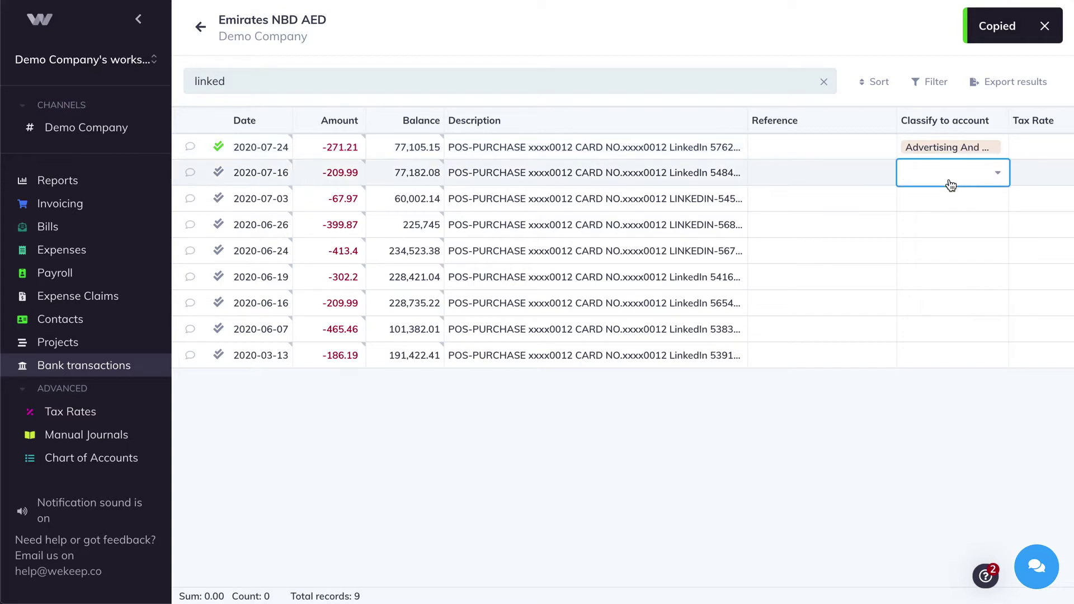
left_click(957, 358, "shift")
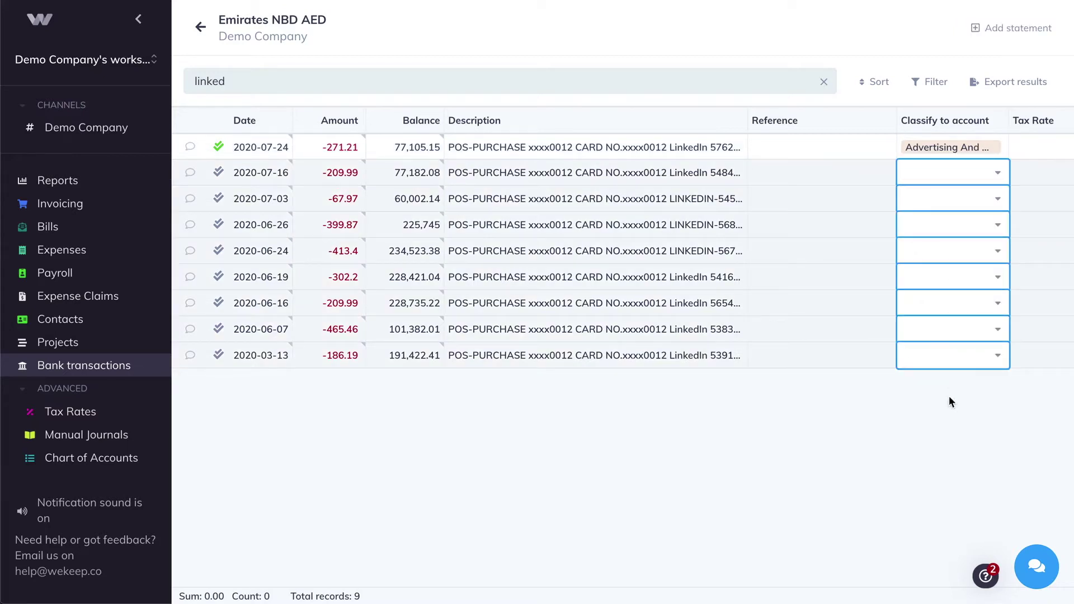
key("ctrl+v")
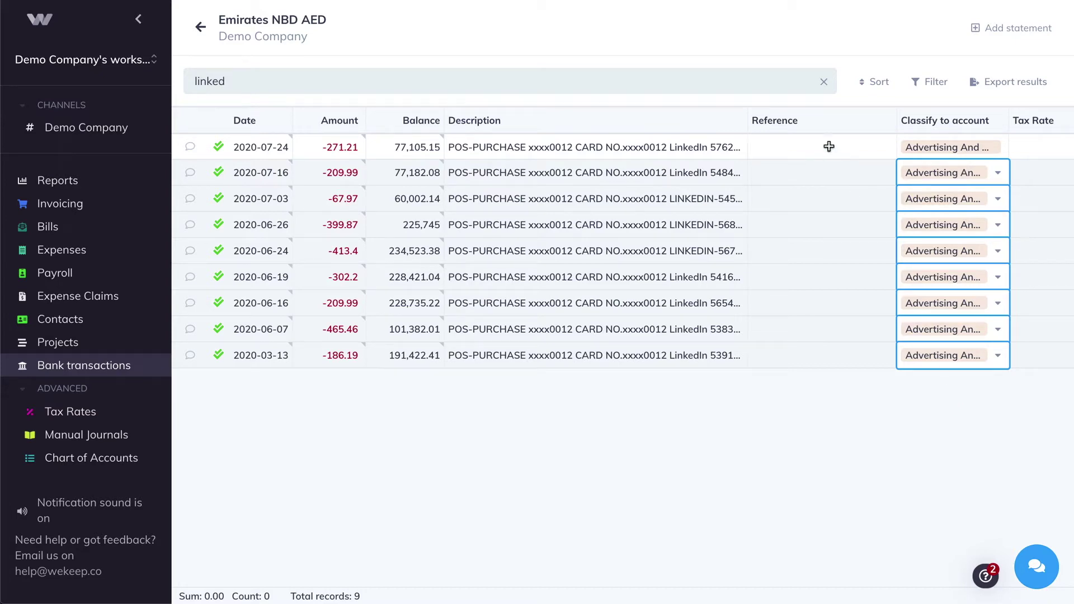
Step: Replace the search with 'google' and review the 27 Google transactions
left_click(824, 82)
left_click(725, 82)
type("google")
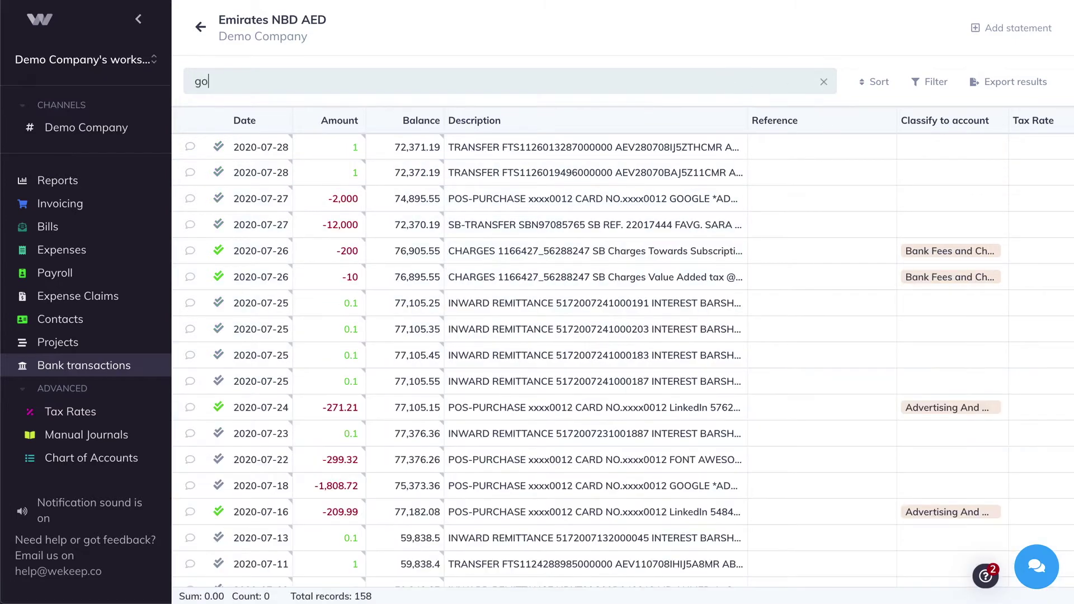
left_click(615, 152)
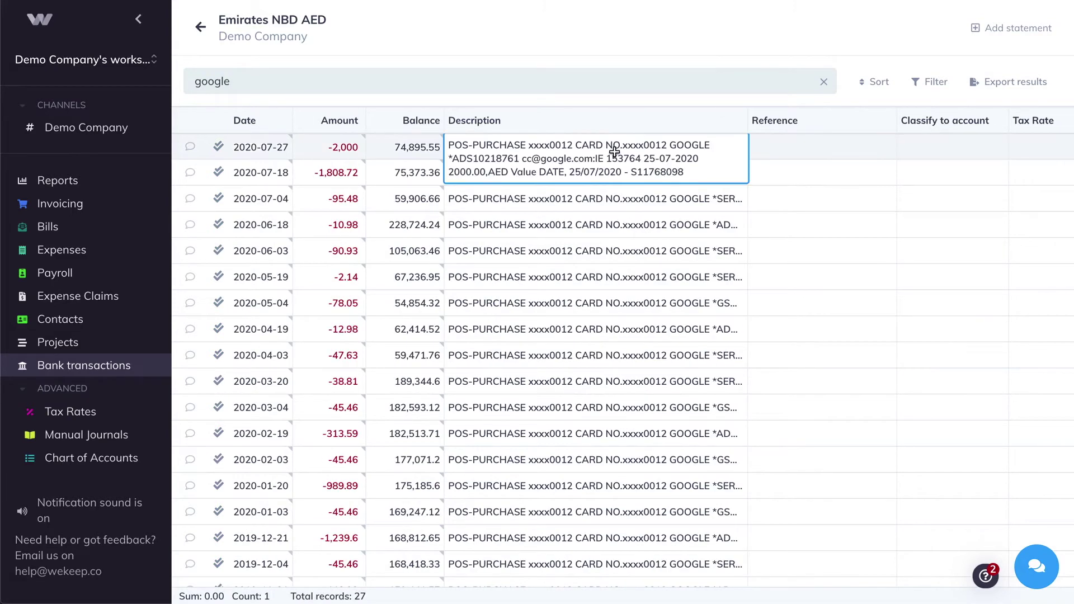
scroll(627, 378, "down", 3)
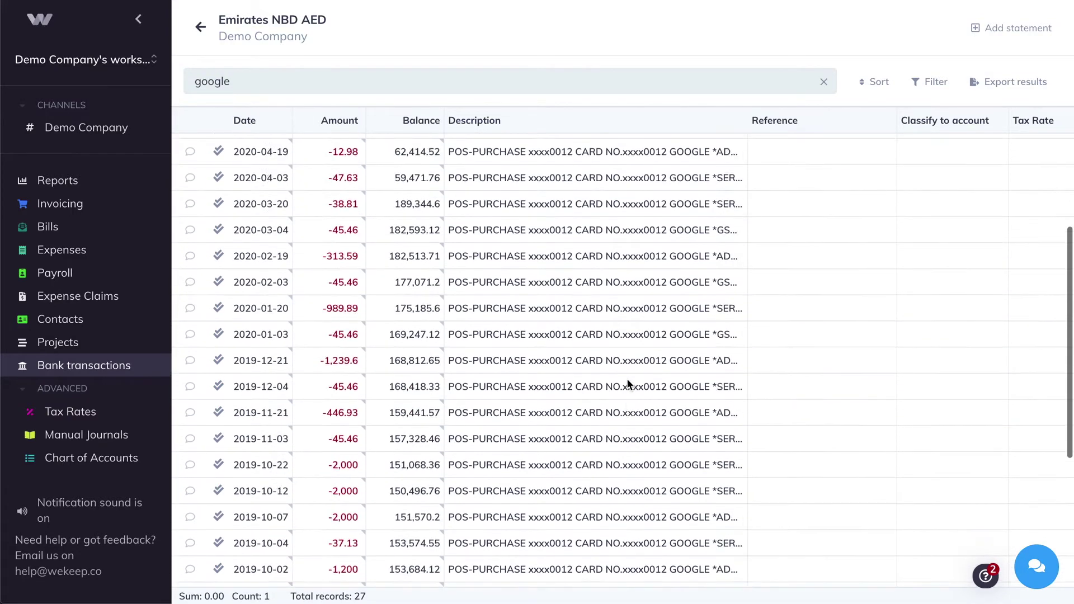
scroll(627, 378, "up", 3)
Step: Classify all 27 Google transactions to 602 Advertising And Marketing and clear the search
left_click(931, 150)
type("mark")
key("Return")
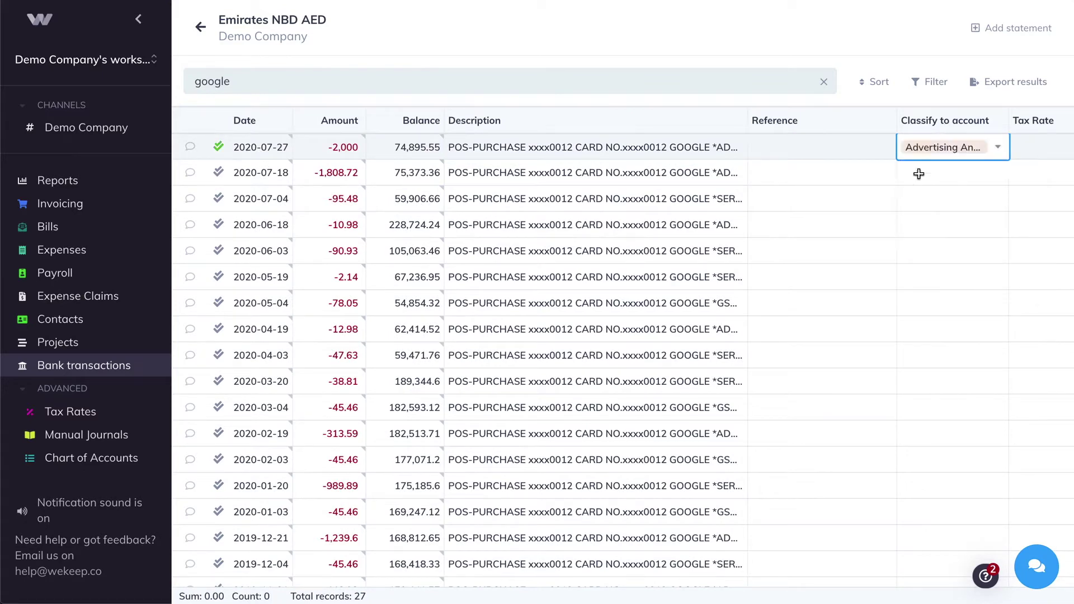
key("ctrl+c")
left_click(952, 175)
scroll(954, 317, "down", 7)
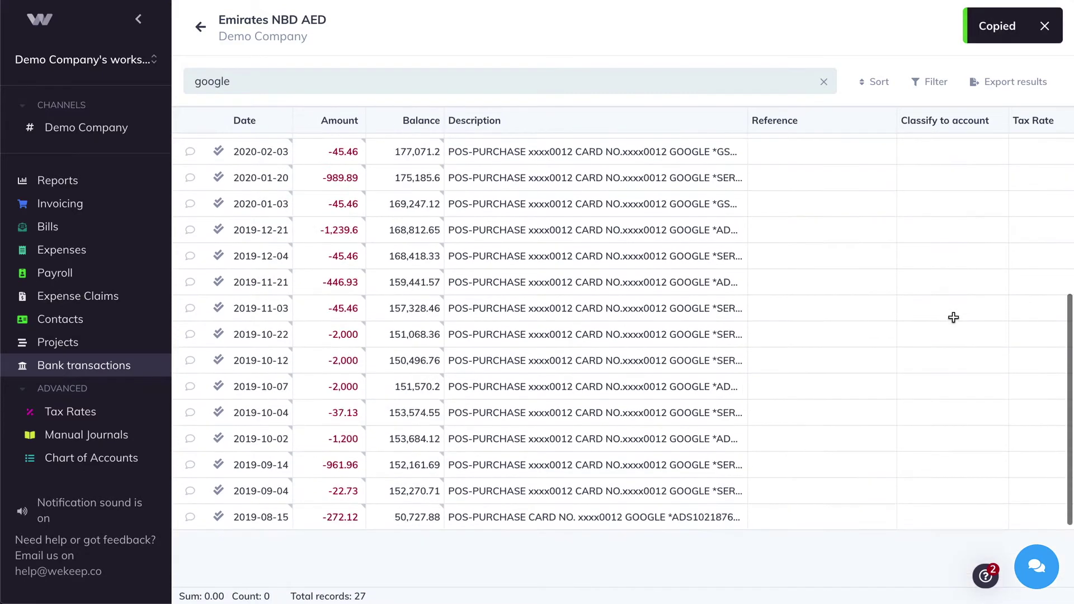
left_click(957, 430, "shift")
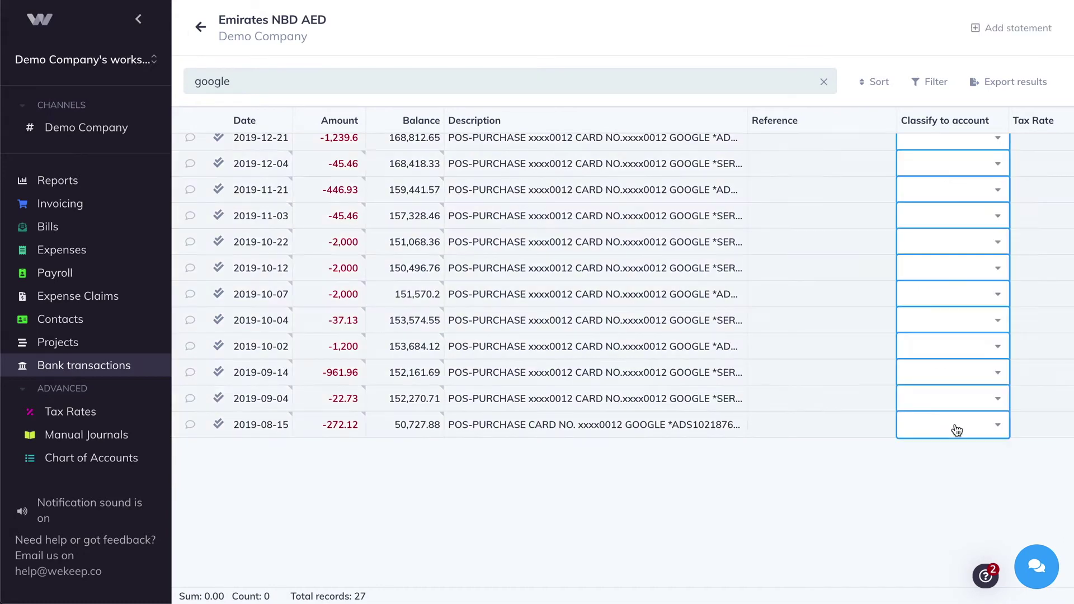
key("ctrl+v")
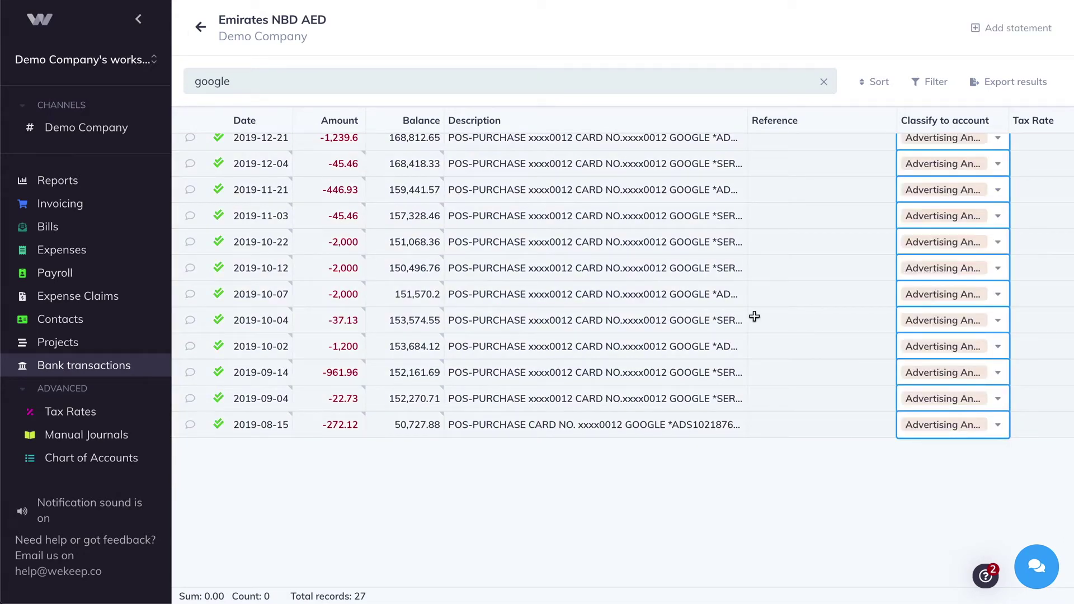
scroll(753, 314, "up", 10)
left_click(825, 82)
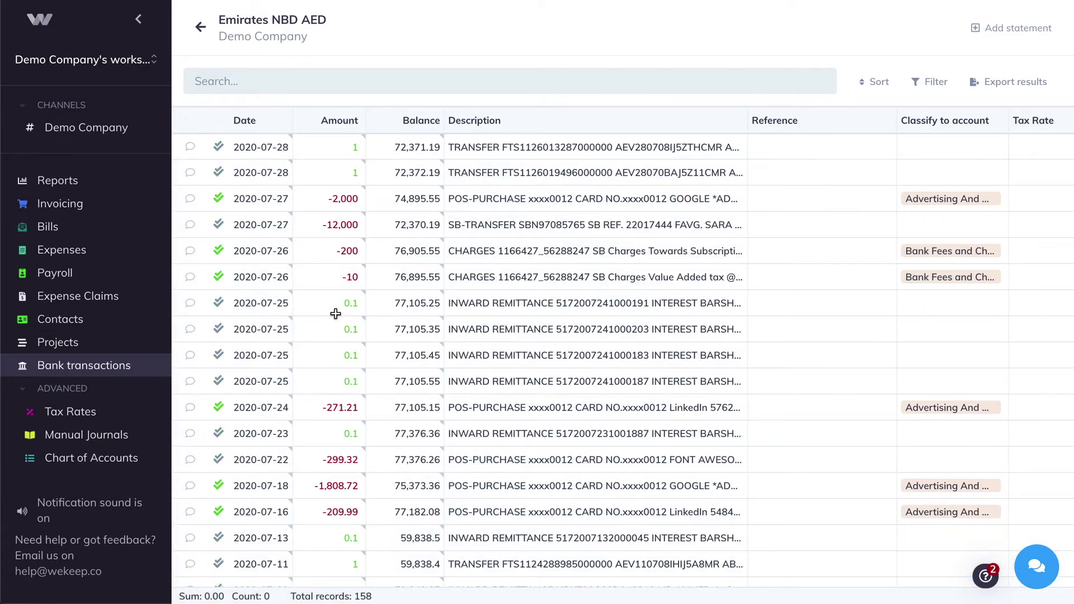
Step: Review the 0.1 interest remittances and filter the list to the 21 interest entries
left_click(336, 312)
left_click(337, 343)
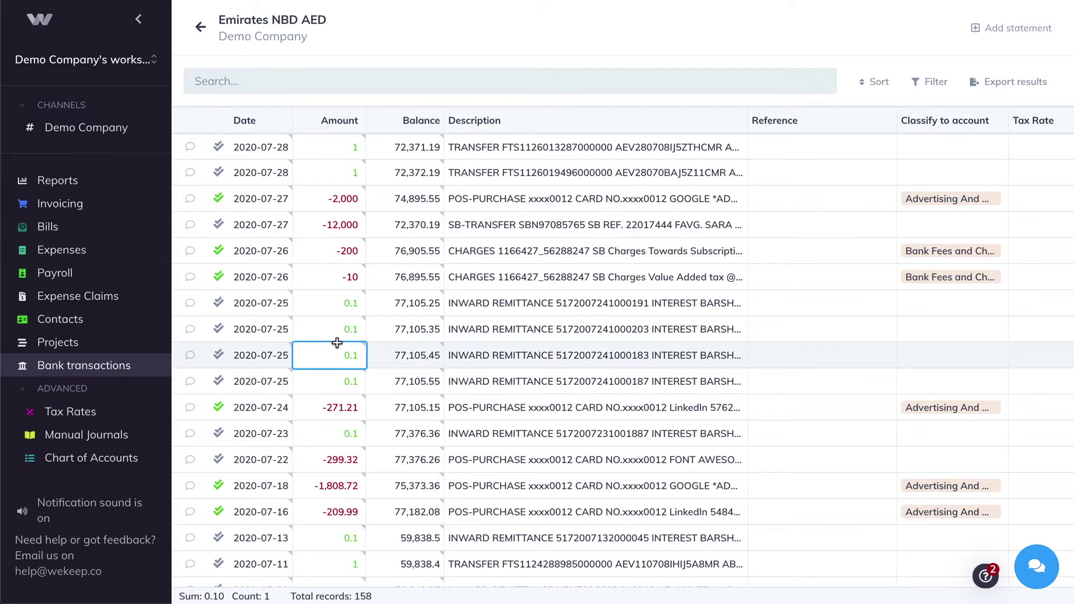
key("Up")
key("Up")
key("Right")
key("Right")
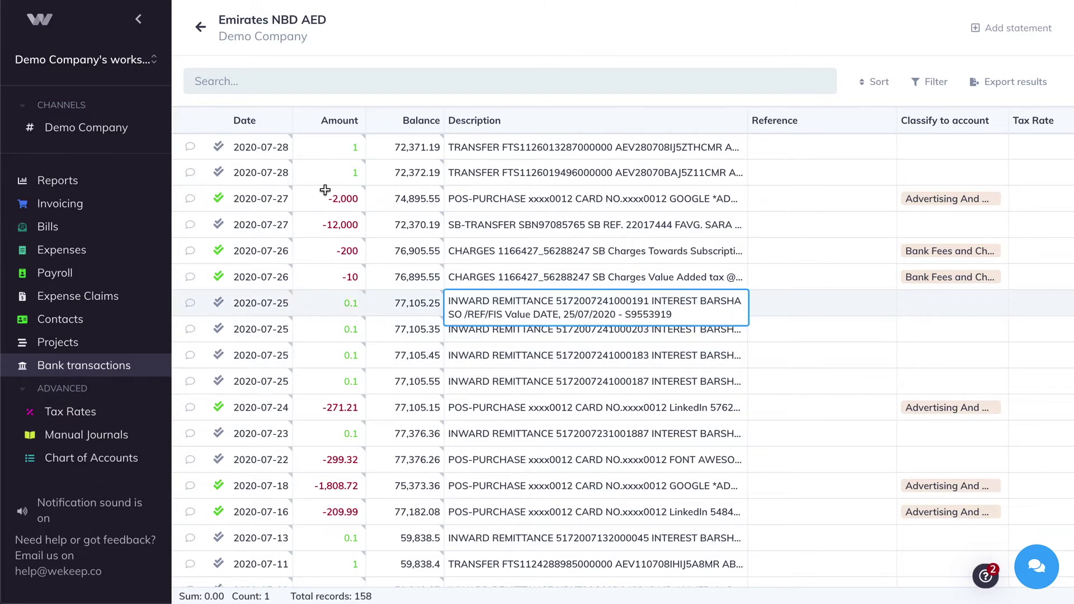
left_click(335, 80)
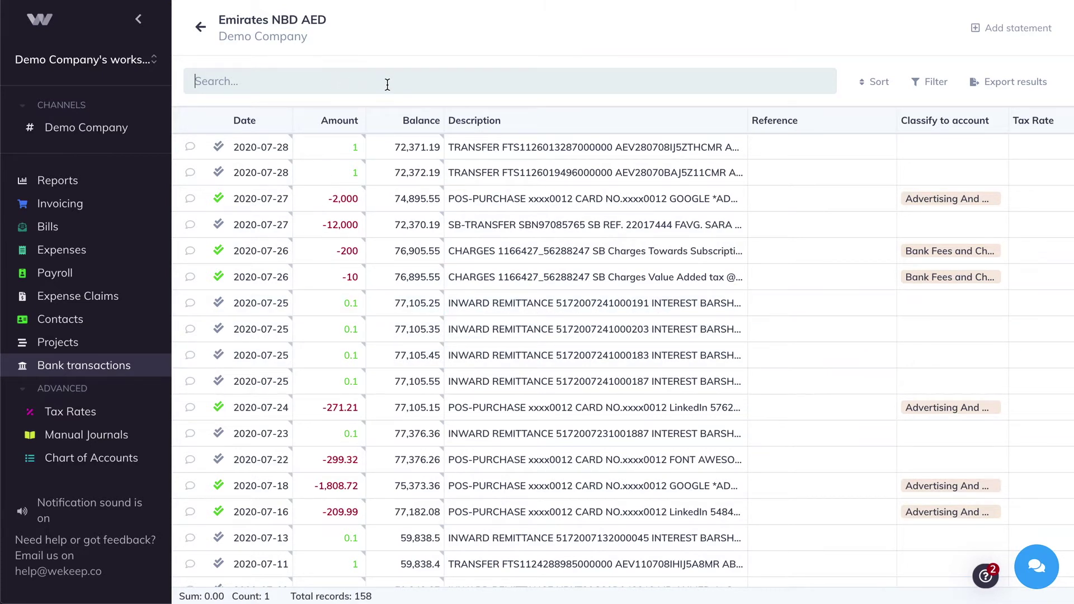
left_click(684, 302)
left_click(688, 335)
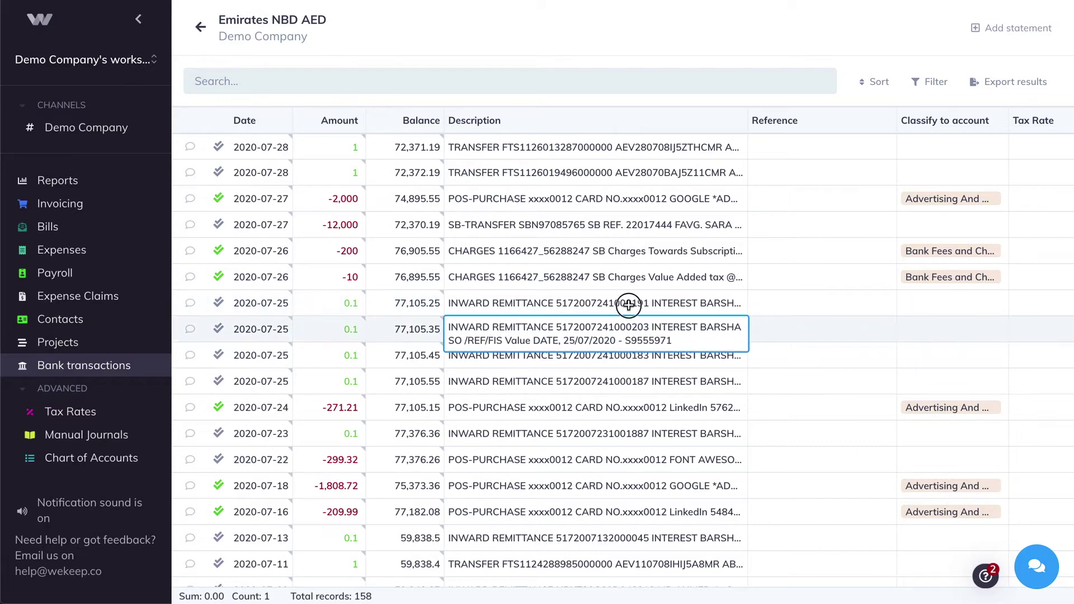
left_click_drag(629, 304, 616, 378)
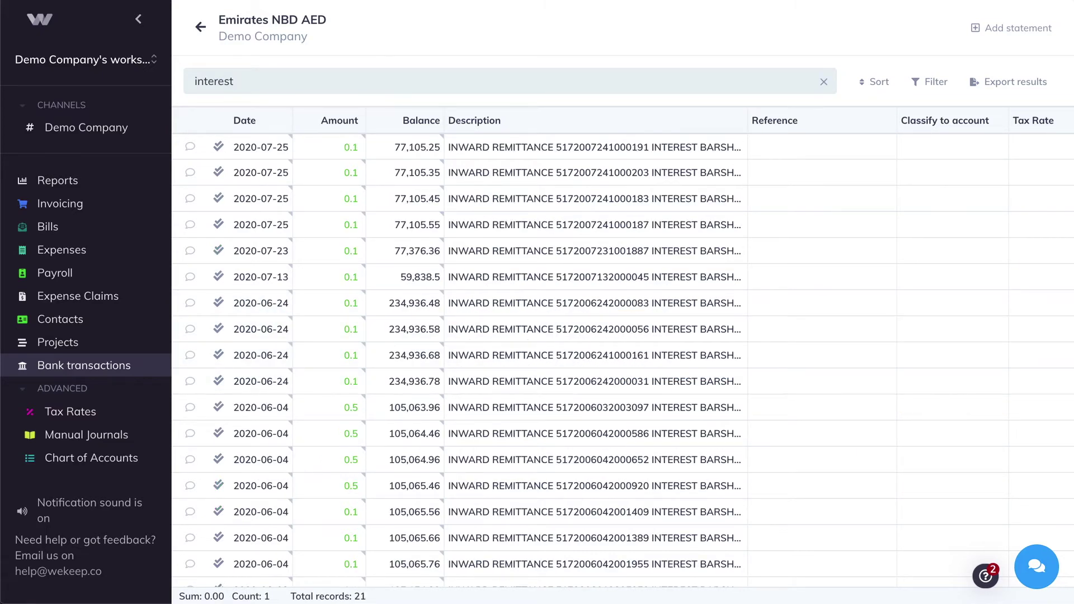
Step: Classify all 21 interest remittances to 404 Interest Income
scroll(556, 313, "down", 3)
scroll(556, 314, "up", 3)
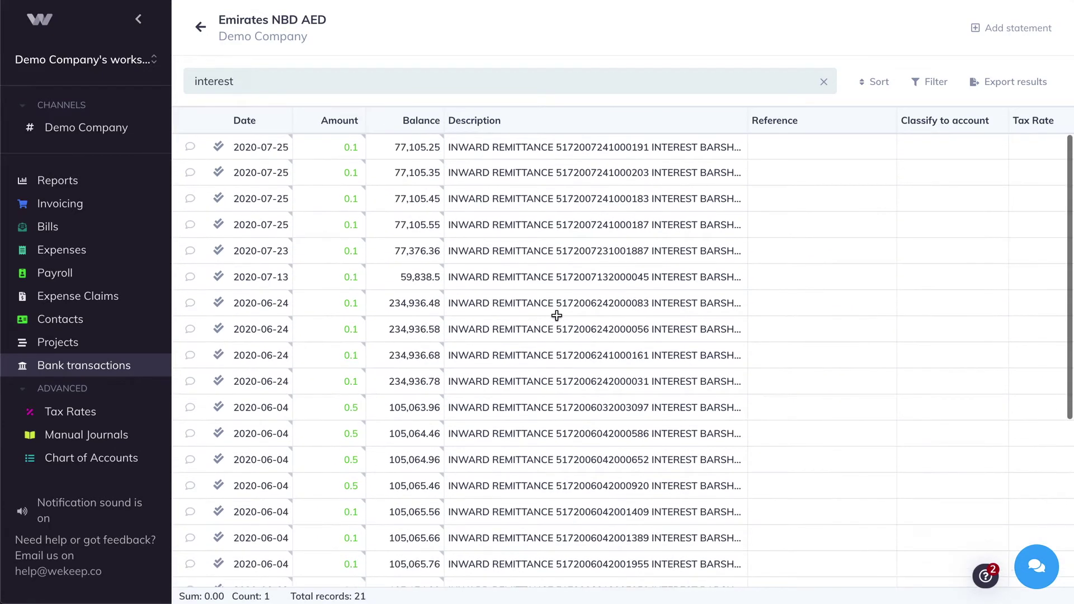
left_click(970, 151)
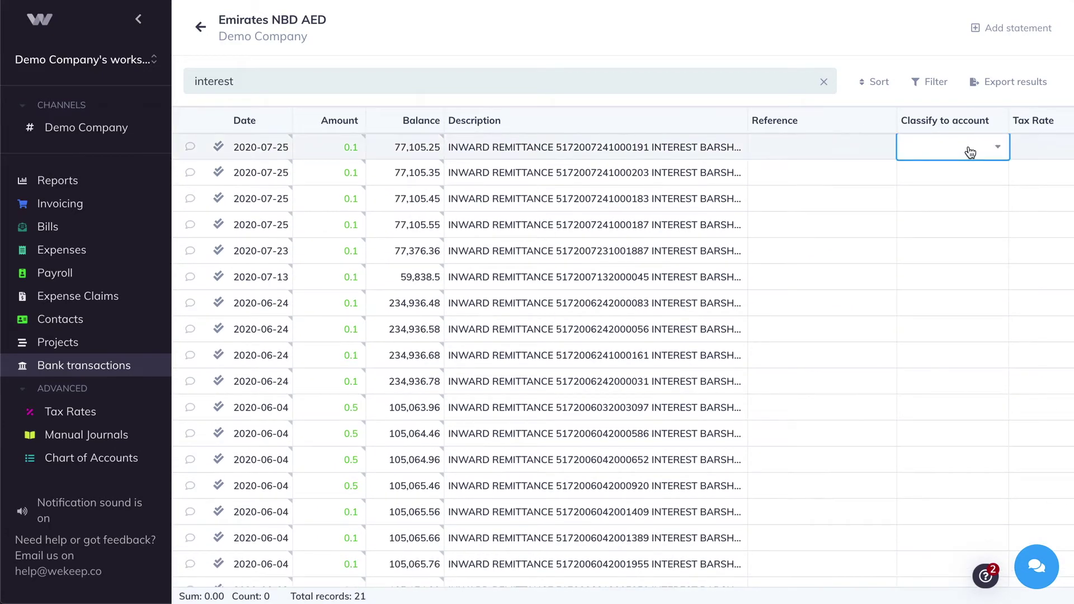
type("intere")
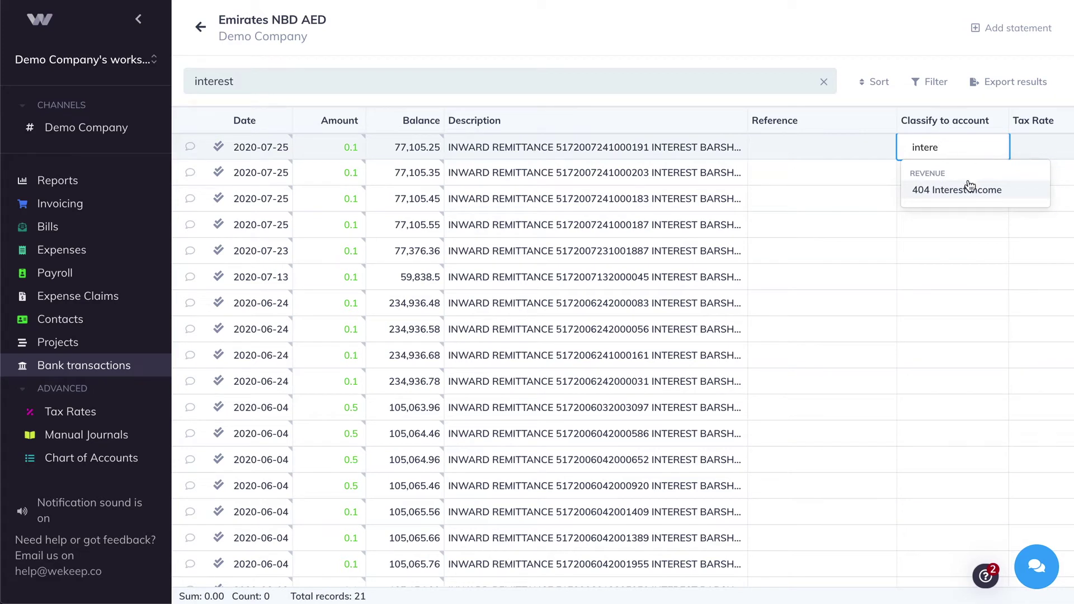
left_click(951, 190)
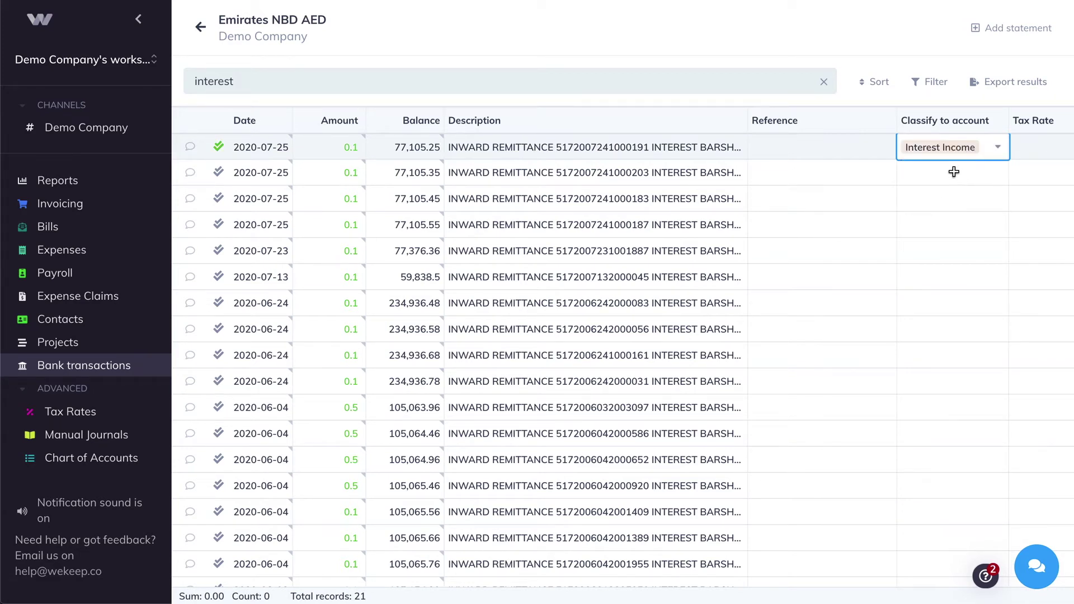
key("ctrl+c")
left_click(961, 183)
scroll(965, 291, "down", 3)
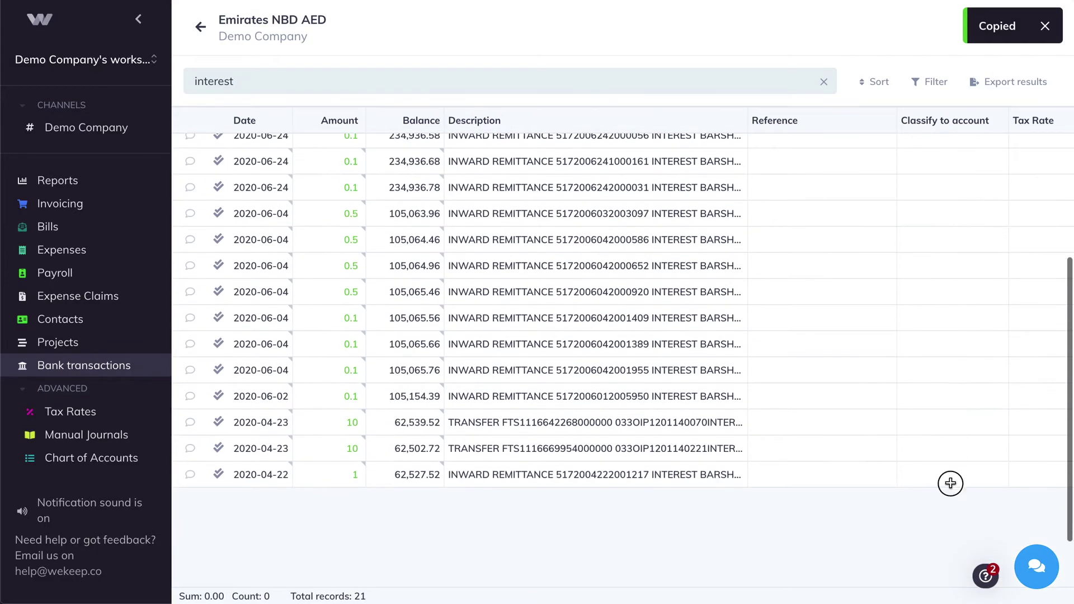
left_click(949, 480, "shift")
key("ctrl+v")
Step: Clear the interest search to show all 158 transactions again
scroll(936, 223, "up", 5)
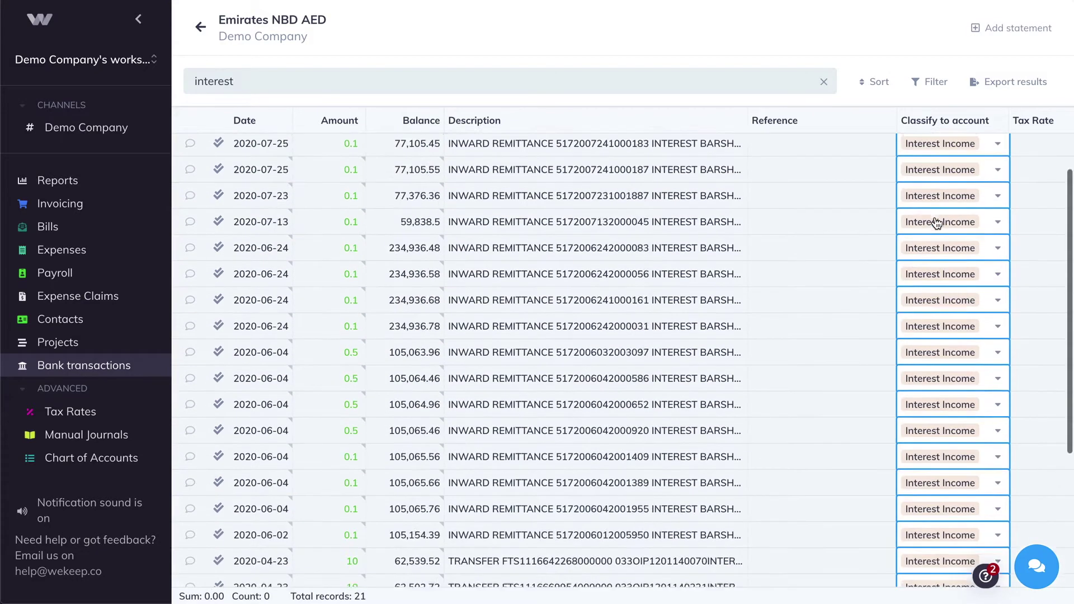
left_click(939, 144)
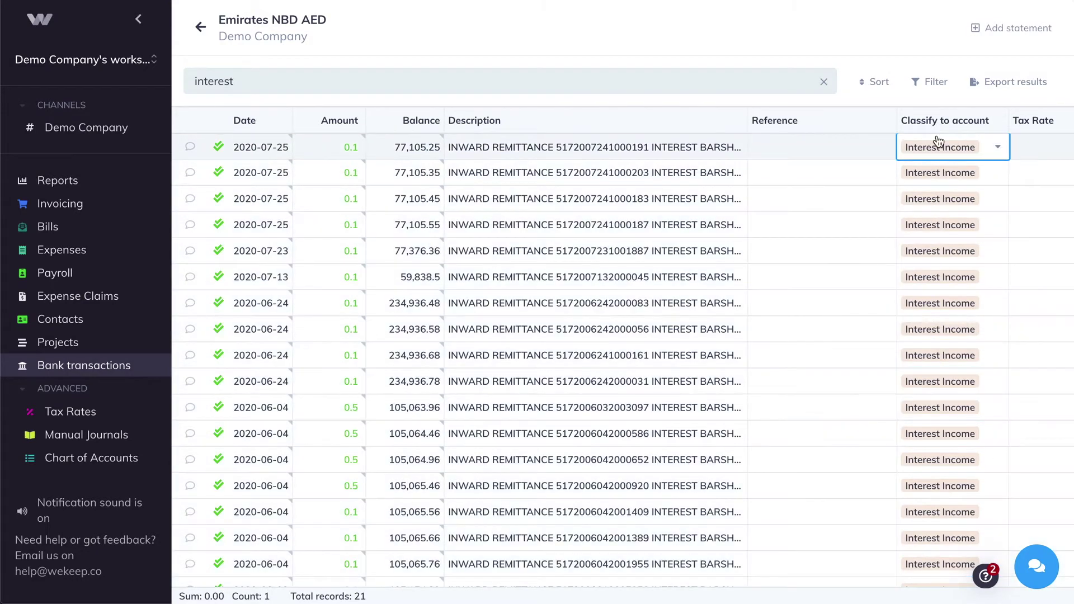
left_click(824, 82)
left_click(570, 208)
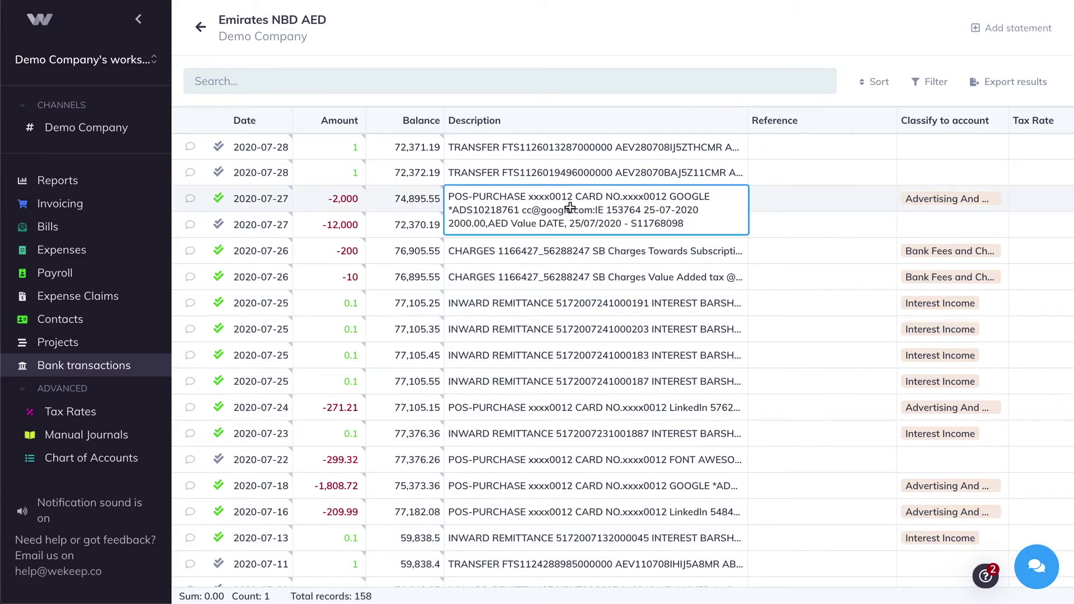
Step: Review the -12,000 transfer's amount and description, then go to the empty Bills list
left_click(585, 279)
left_click(328, 226)
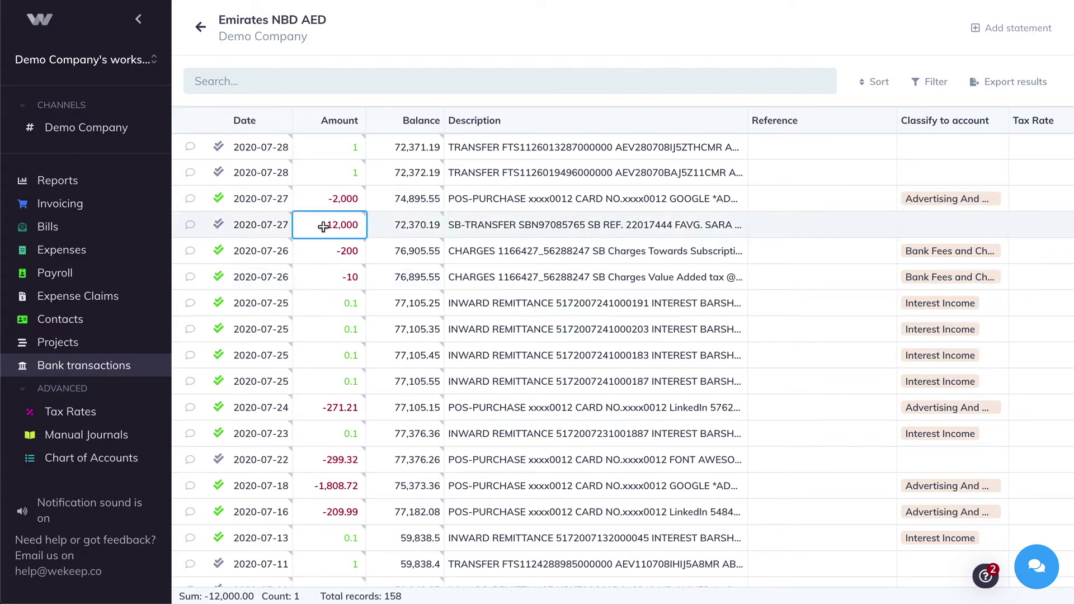
left_click(492, 222)
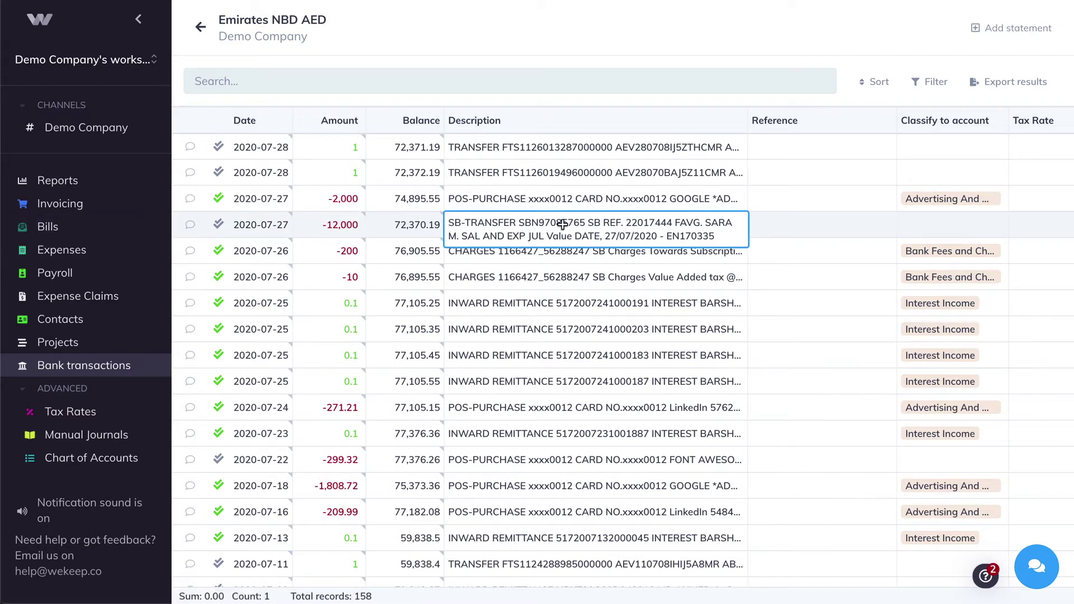
left_click(99, 226)
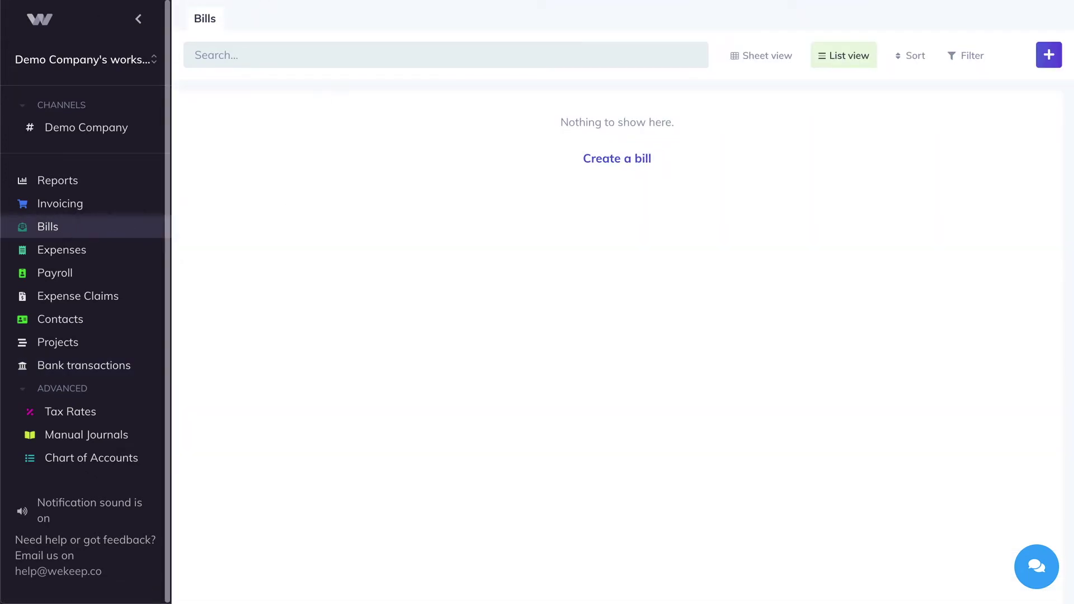
Step: Start a new bill numbered 1 from the supplier contact
left_click(623, 161)
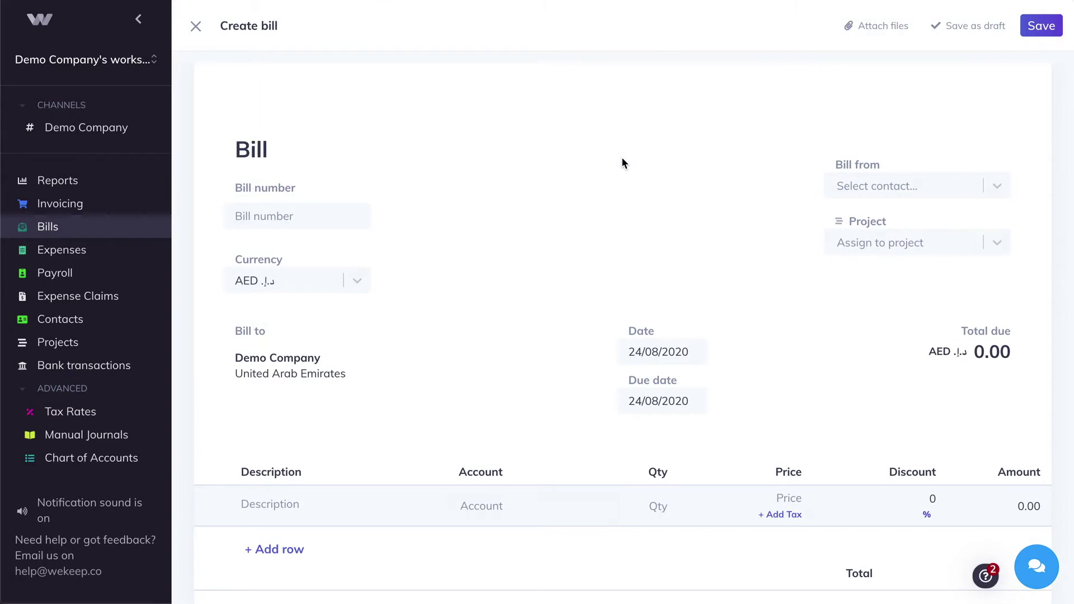
type("1")
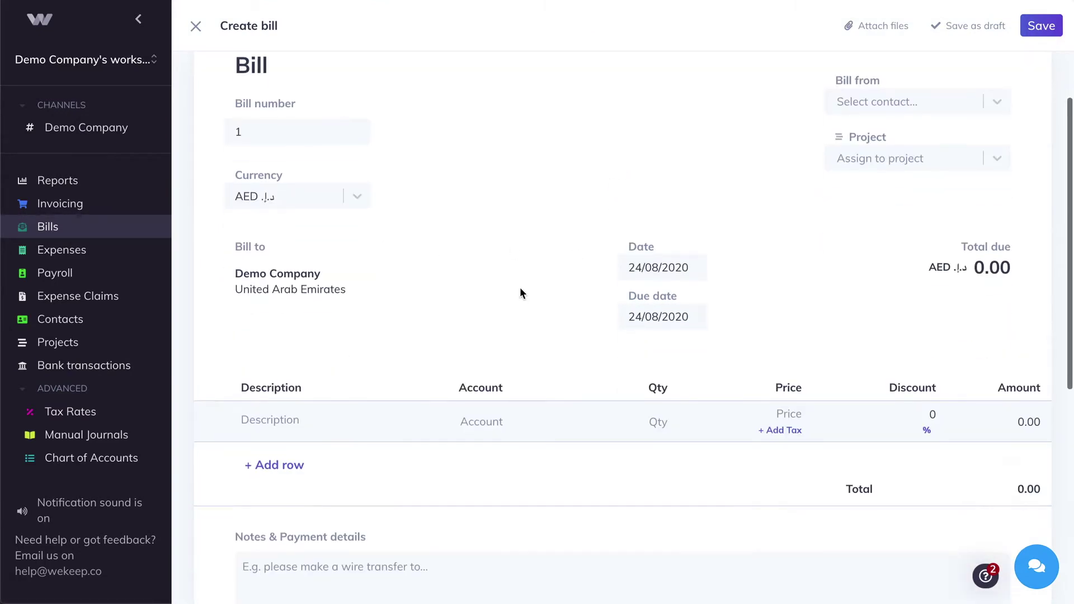
scroll(610, 185, "up", 3)
left_click(886, 185)
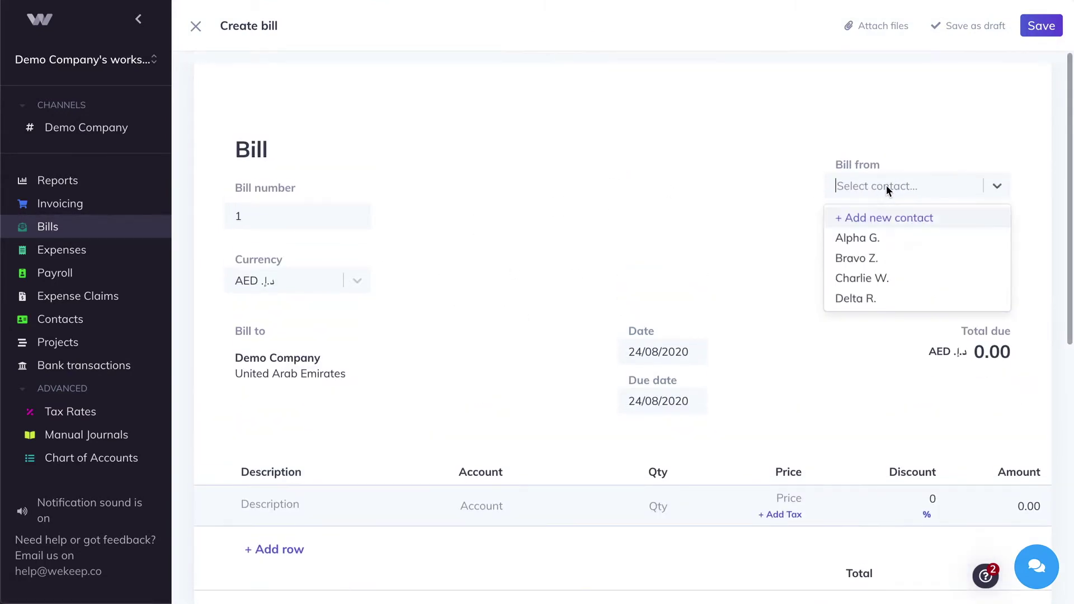
left_click(874, 242)
Step: Add a 'Something i bought' line on account 619 Consultant Expense
scroll(558, 317, "down", 1)
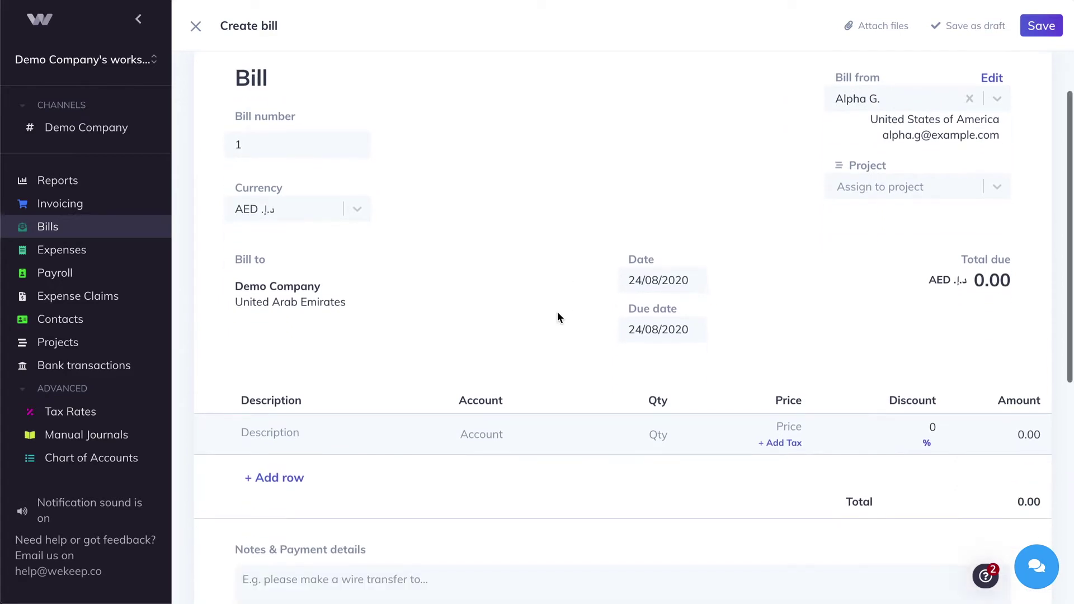
left_click(332, 429)
type("Something i bought")
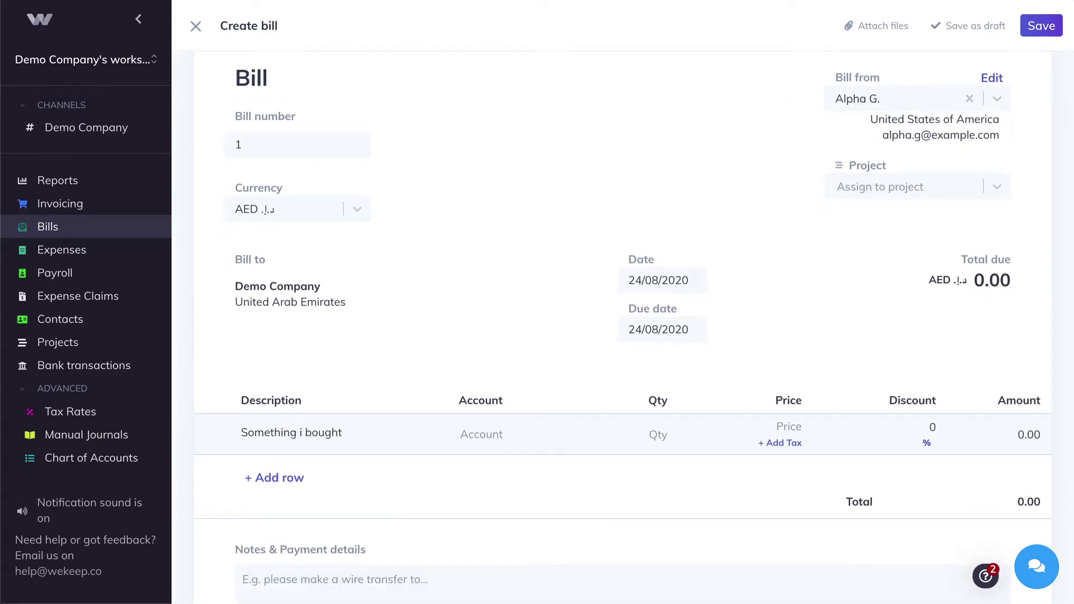
left_click(511, 444)
scroll(556, 341, "down", 2)
type("cons")
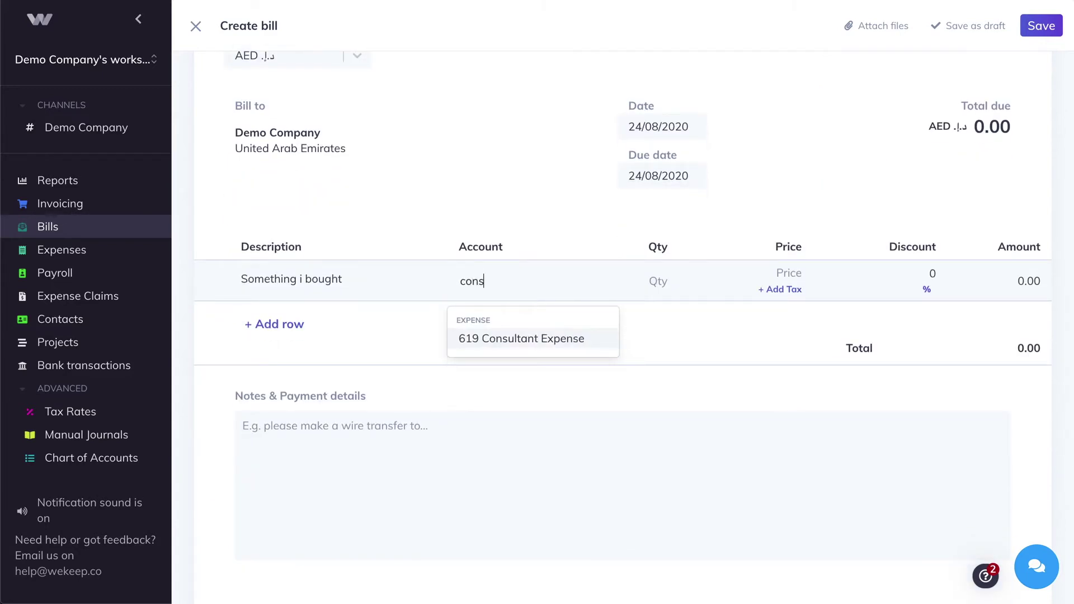
left_click(565, 344)
scroll(679, 352, "up", 1)
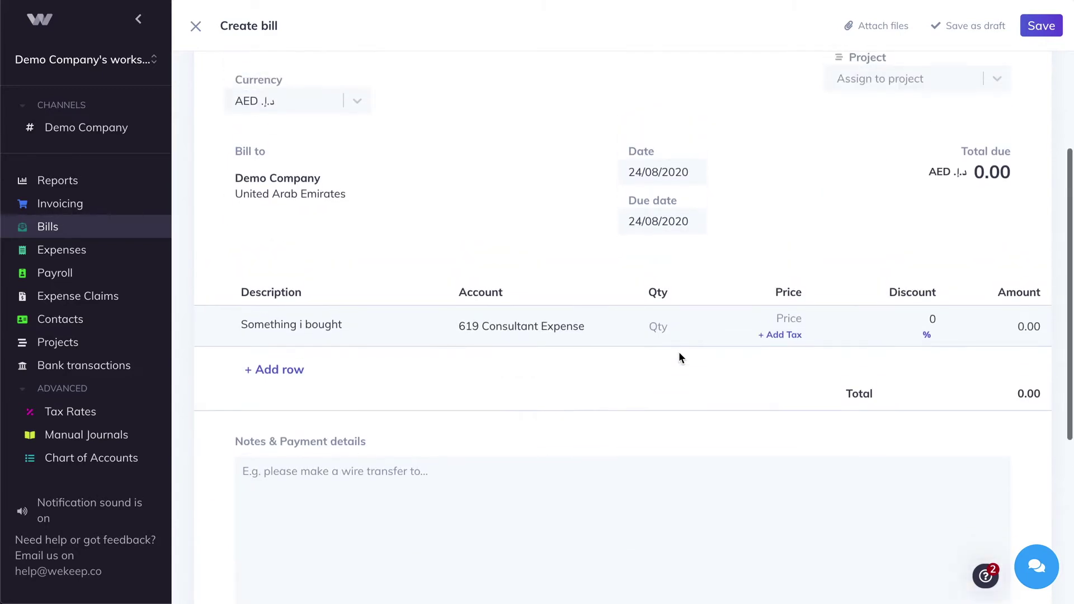
Step: Set the line price to 12,000 and save the bill
left_click(659, 327)
type("1")
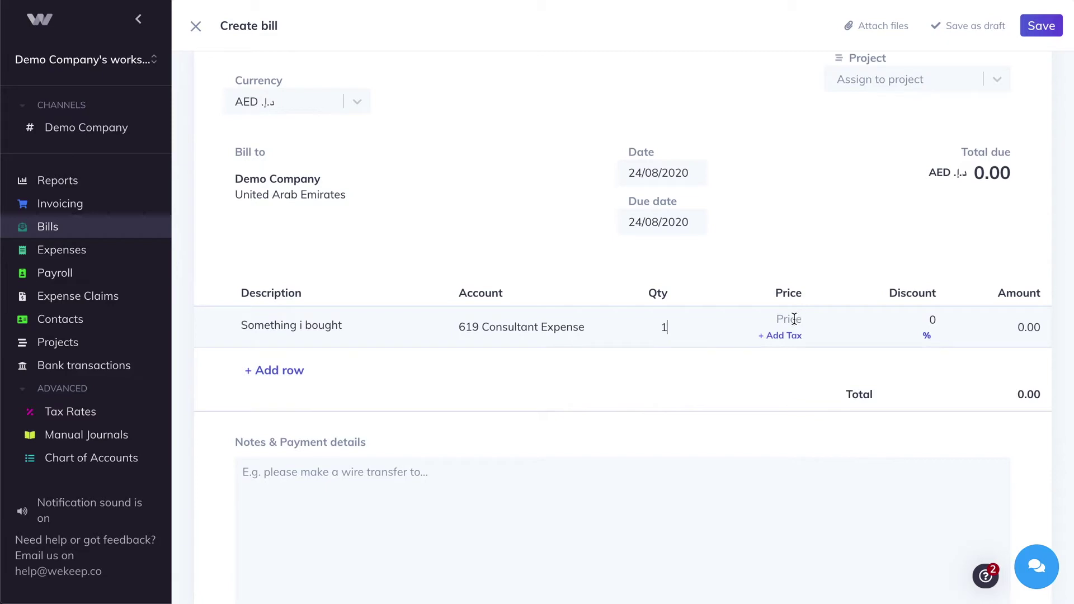
type("1000")
key("ctrl+a")
type("12000")
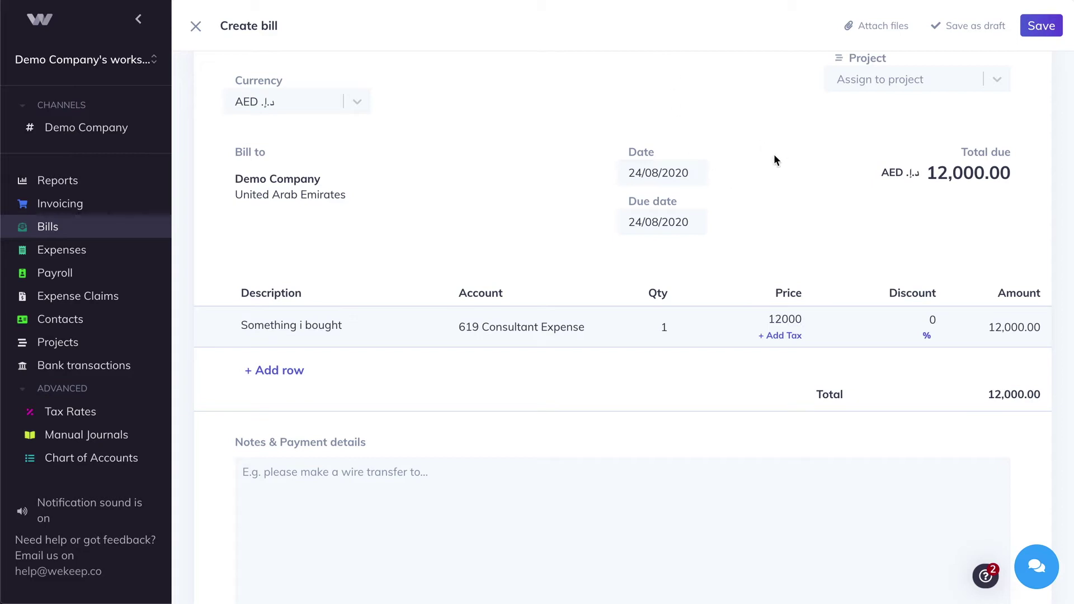
scroll(800, 174, "up", 3)
left_click(1033, 28)
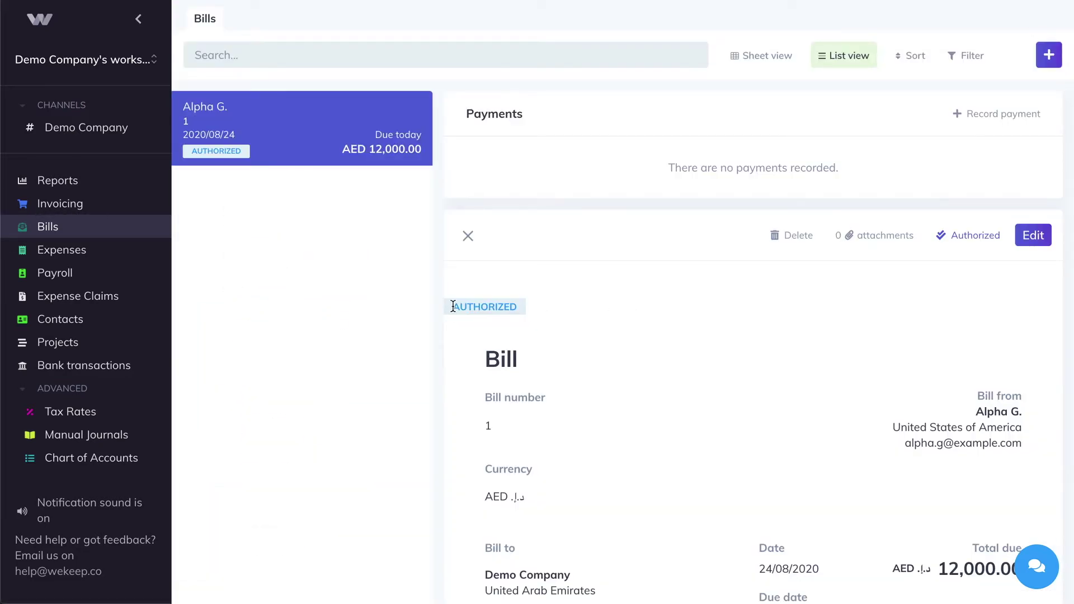
Step: Check the bill is AUTHORIZED and find the 12,000 expense in the August 2020 Profit and Loss
left_click_drag(451, 308, 516, 305)
left_click(593, 296)
left_click(135, 189)
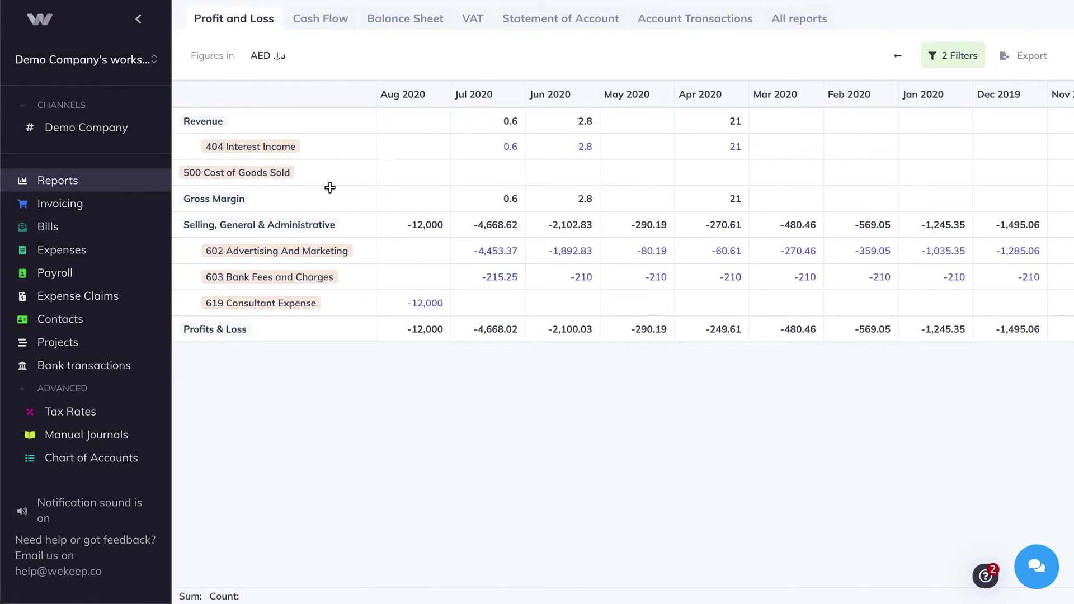
left_click(413, 226)
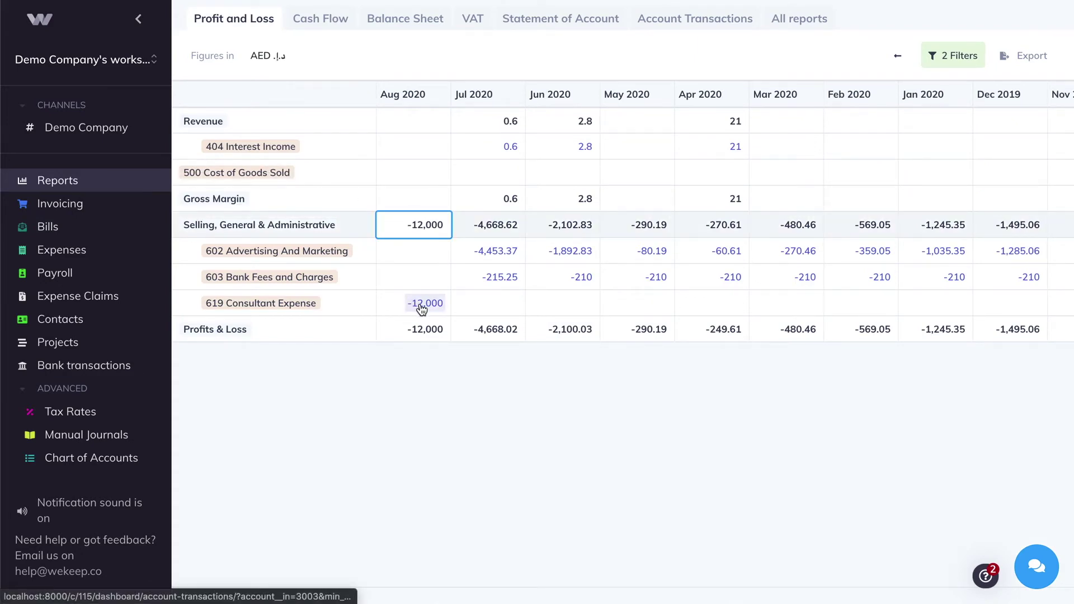
Step: Open the Emirates NBD AED statement and inspect the unclassified -12,000 transfer
left_click(132, 366)
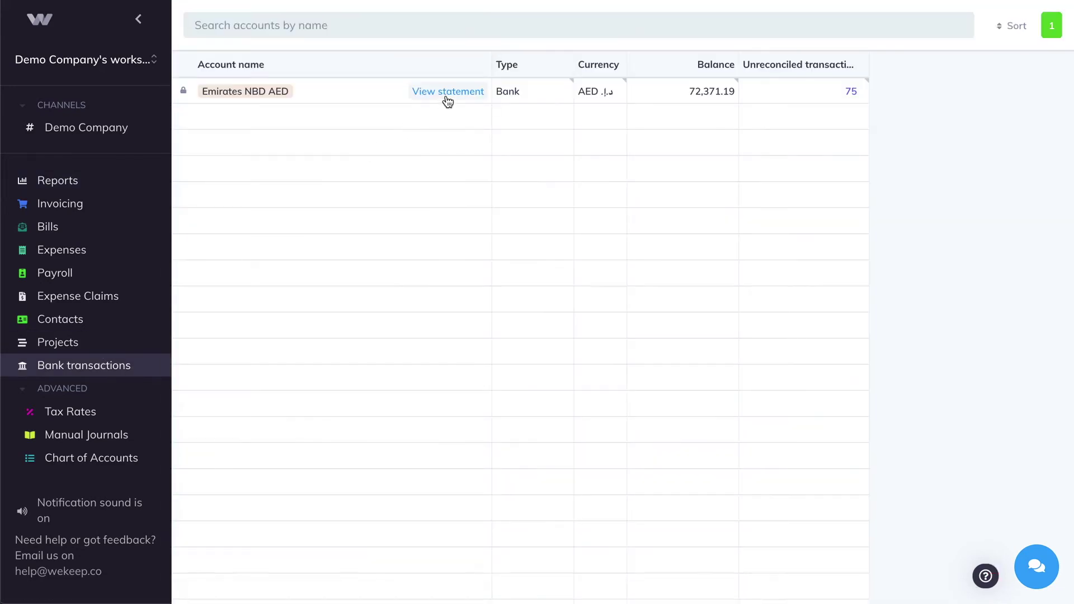
left_click(445, 91)
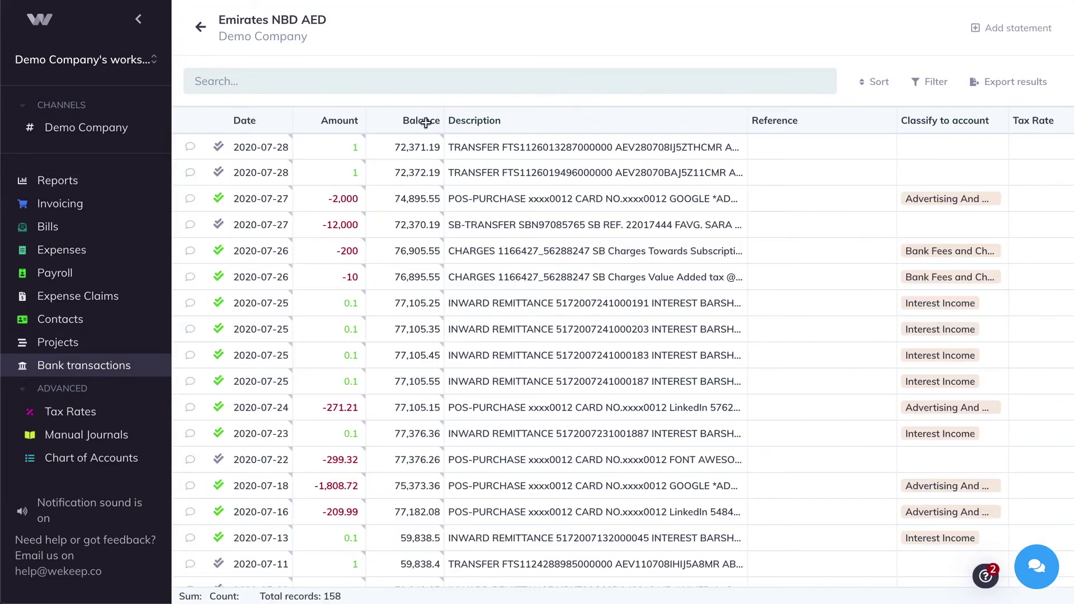
left_click(333, 227)
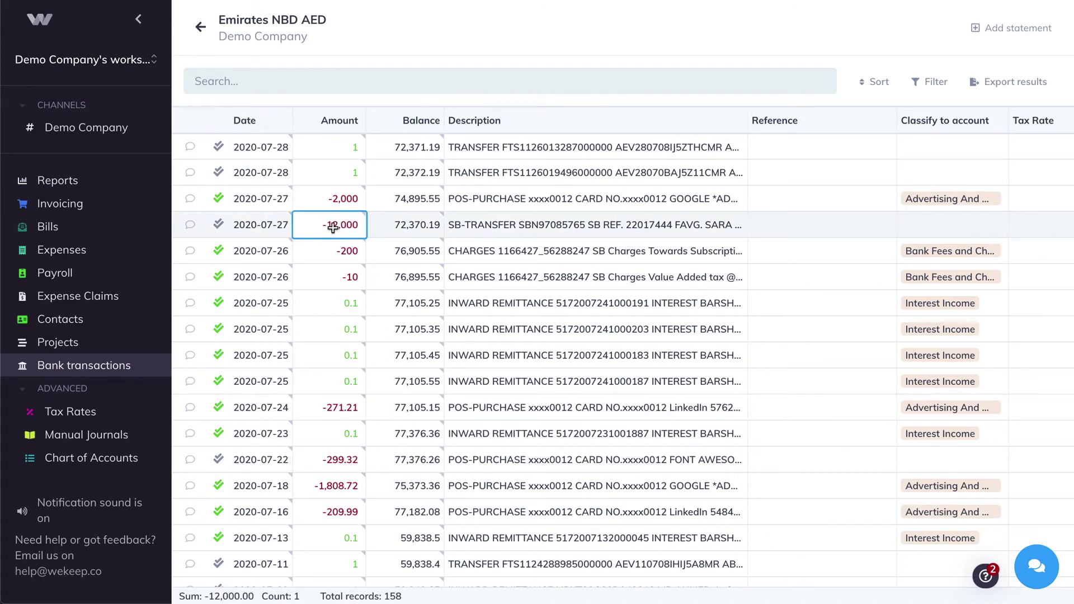
left_click(509, 229)
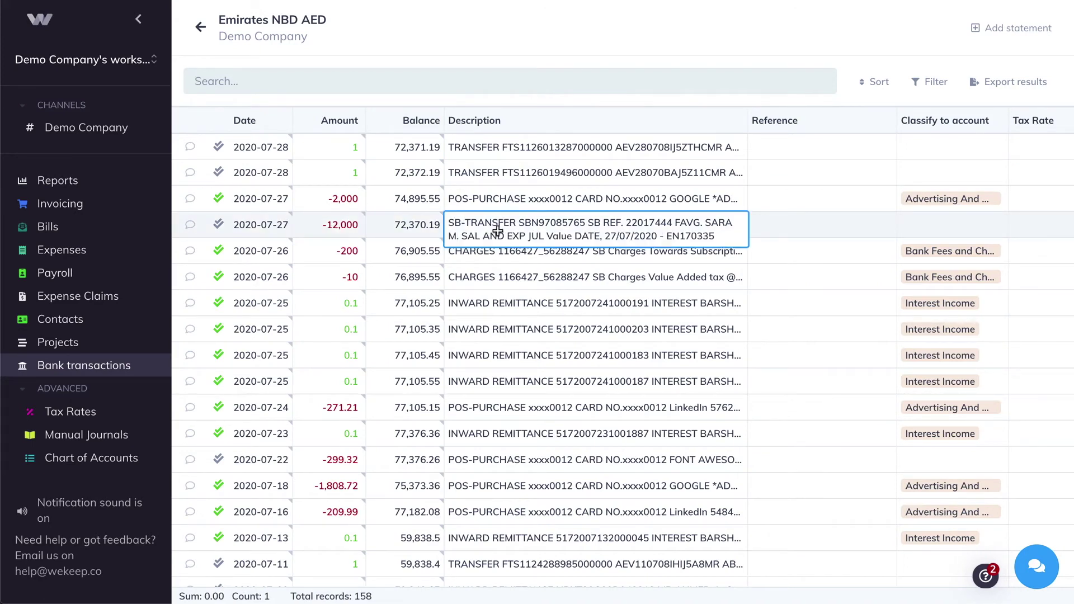
Step: Match the -12,000 bank transfer to bill 1 and confirm the AED 12,000.00 bill shows PAID
left_click(219, 226)
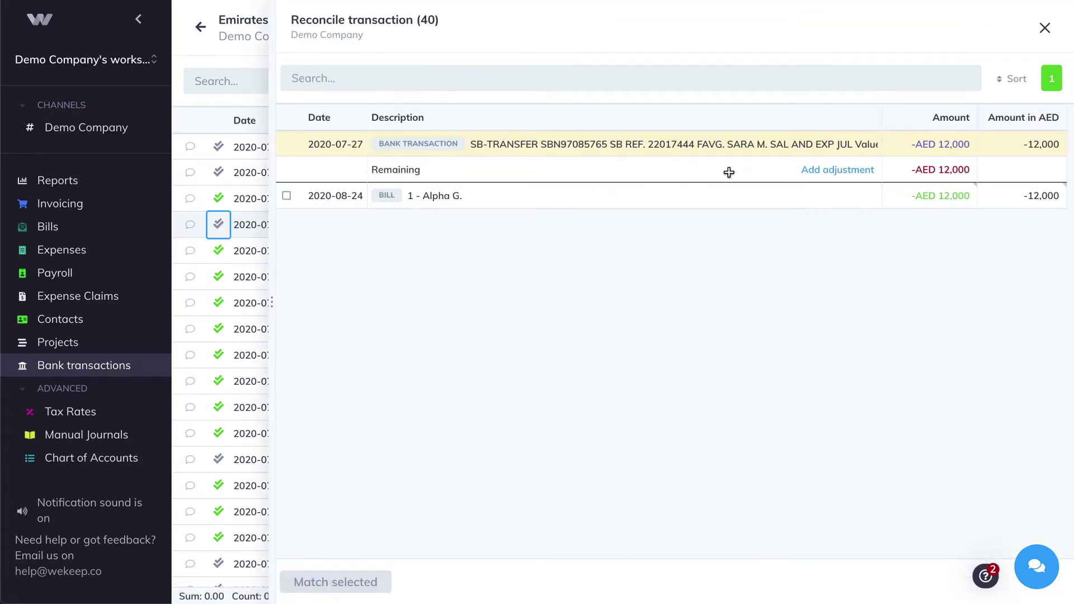
left_click(756, 199)
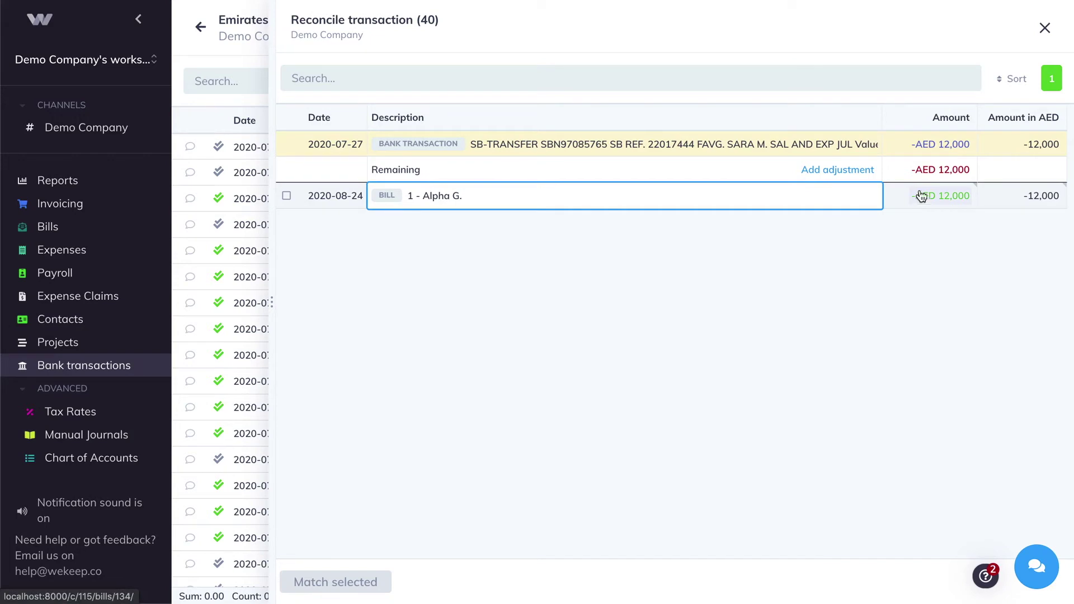
left_click(287, 200)
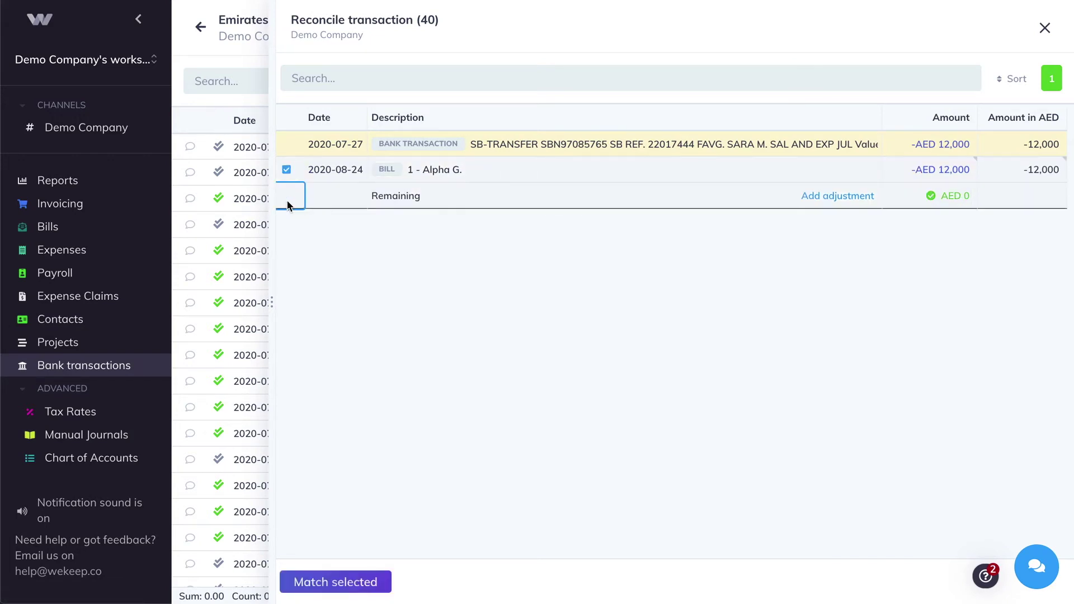
left_click(331, 584)
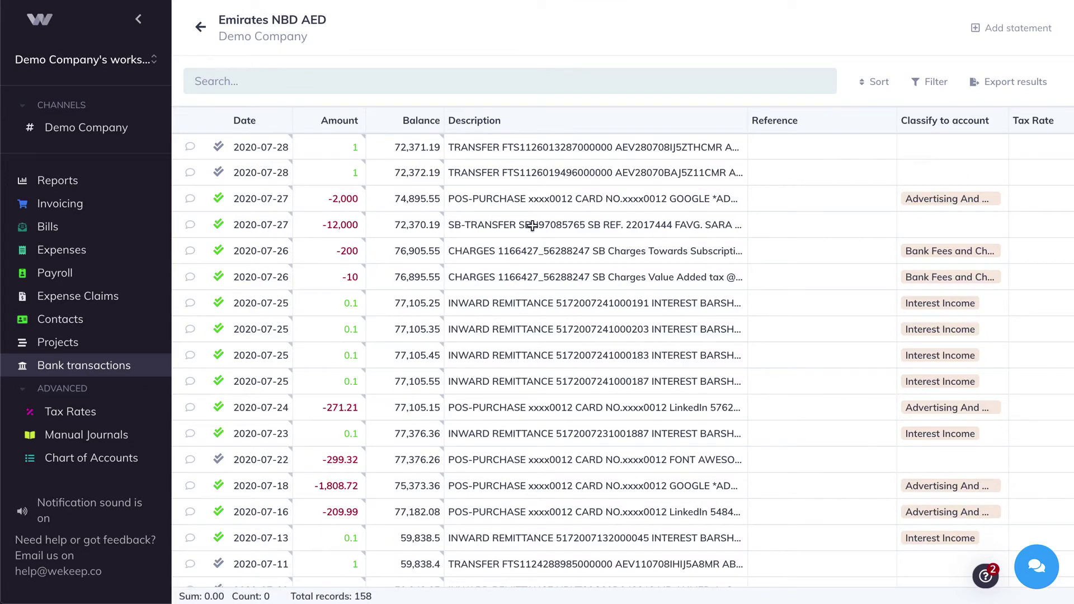
mouse_move(219, 226)
left_click(91, 232)
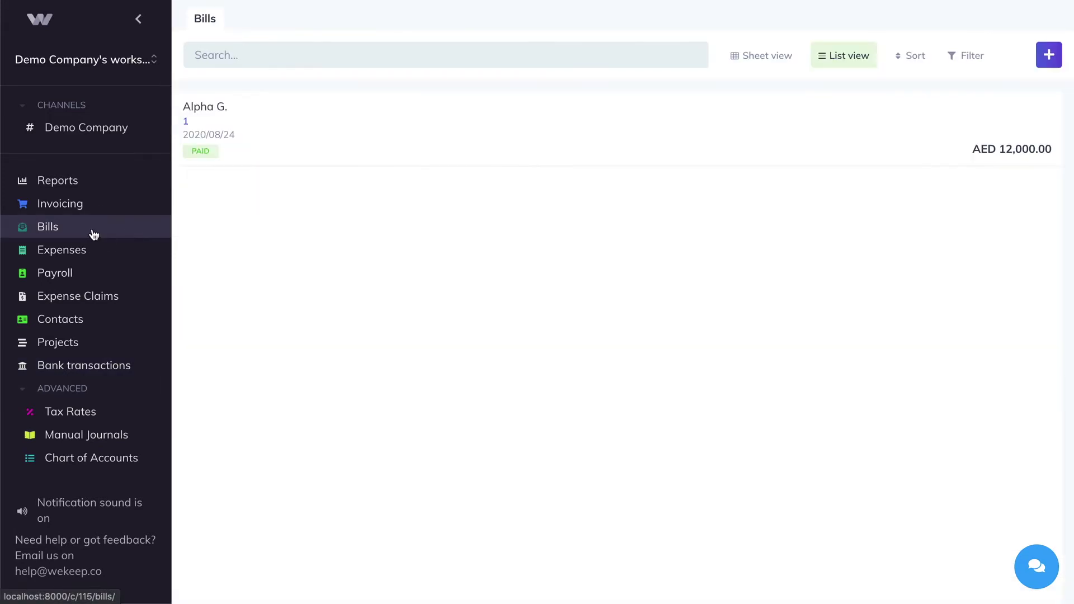
Step: Follow bill 1's reconciled payment to its -12,000 transaction in the Emirates NBD AED statement
left_click(201, 154)
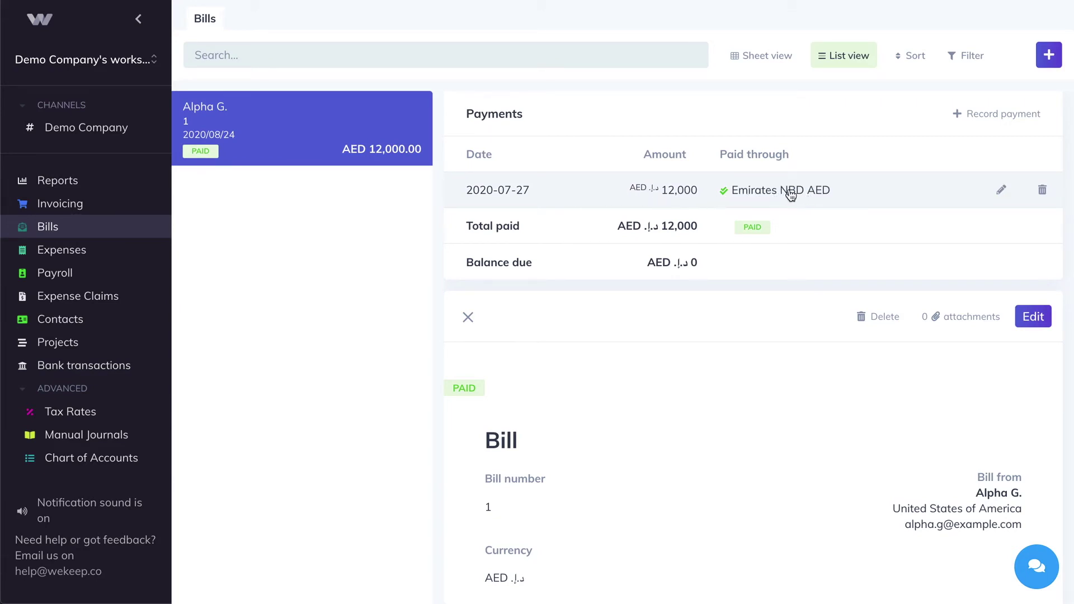
mouse_move(723, 192)
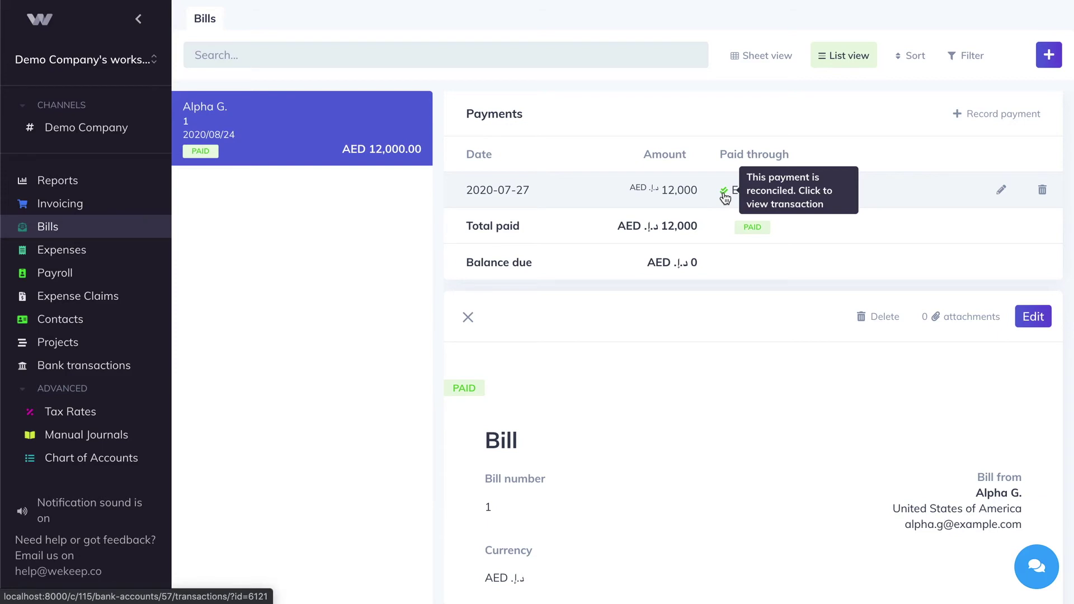
left_click(724, 191)
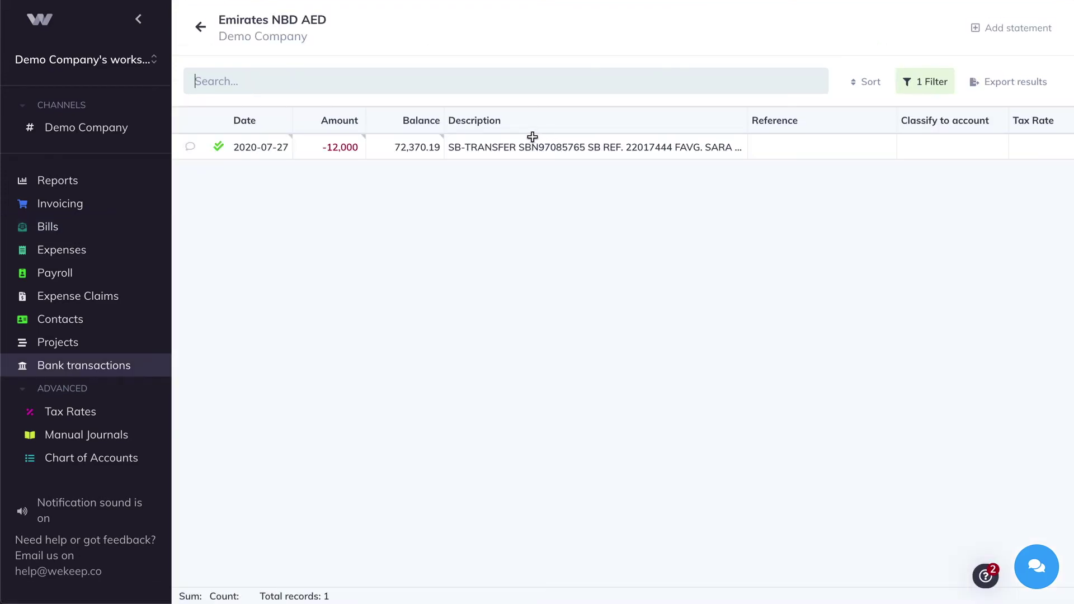
left_click_drag(278, 144, 480, 140)
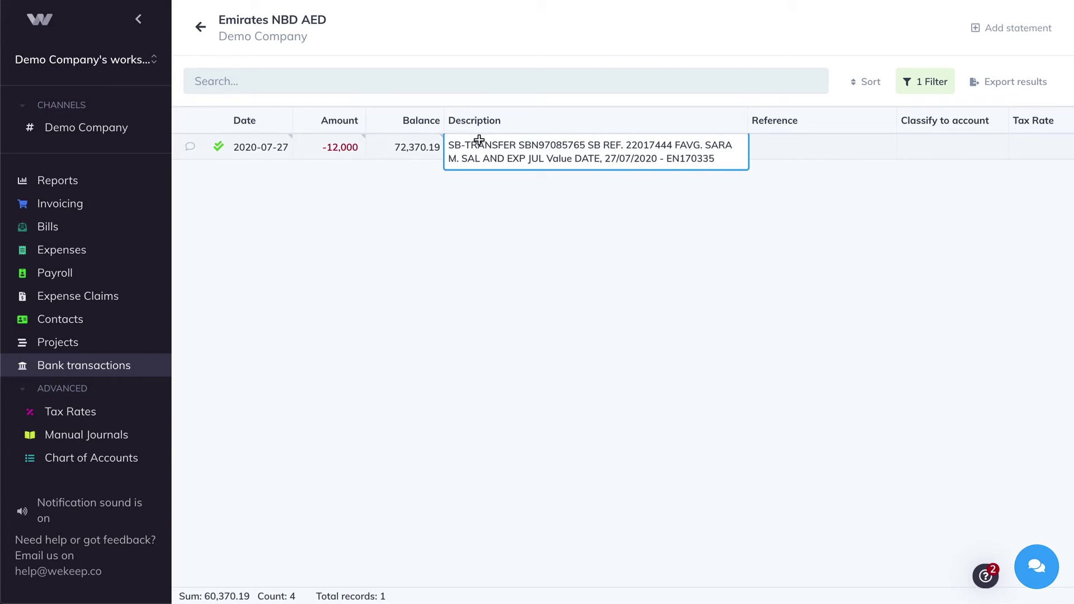
left_click(924, 82)
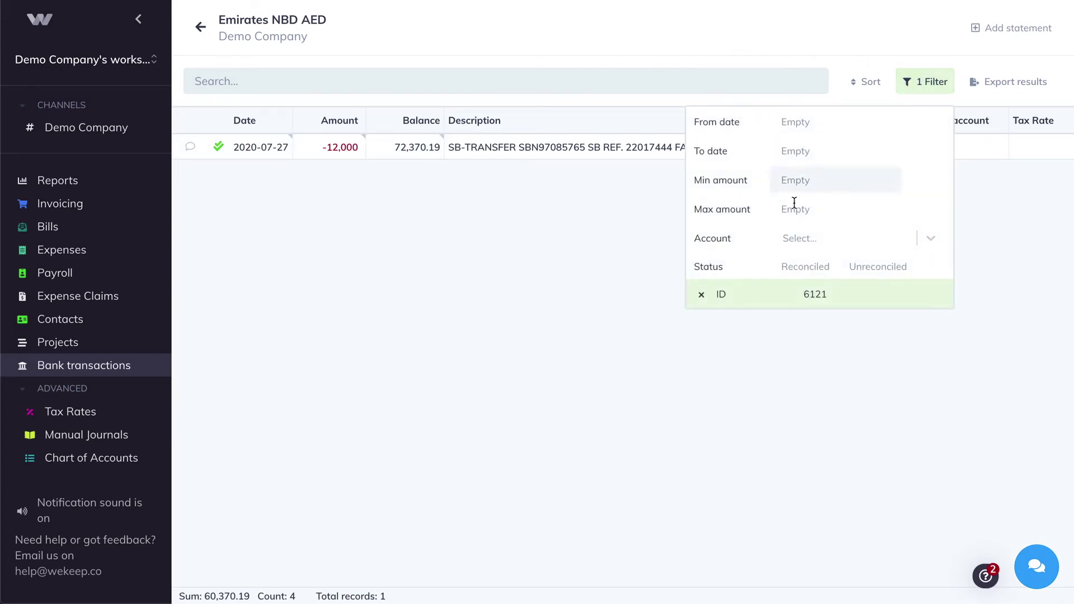
Step: Clear the statement's ID filter so all 158 transactions are listed
left_click(701, 294)
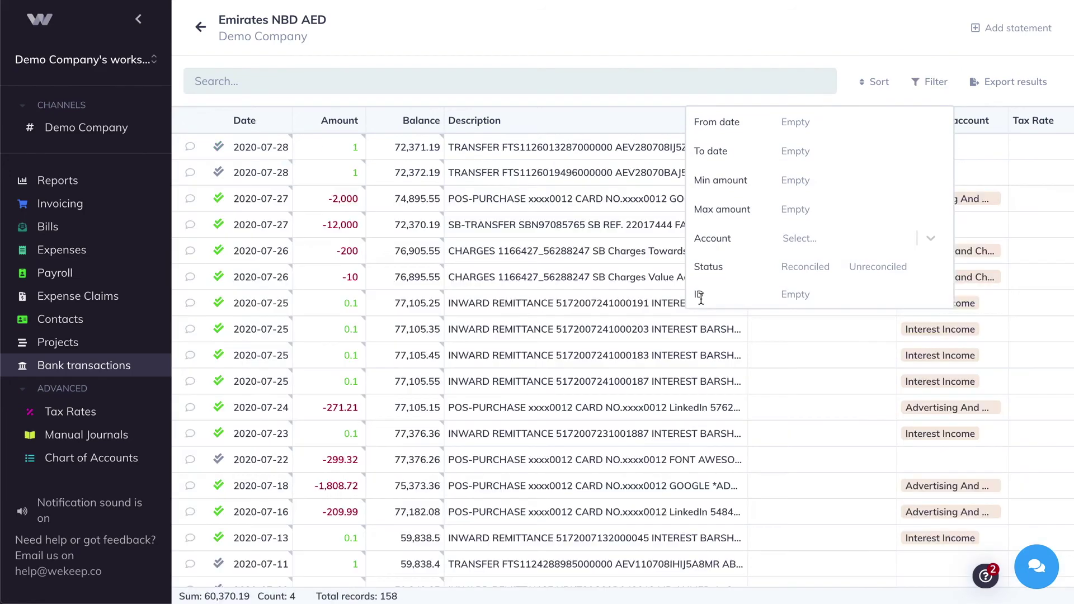
left_click(563, 299)
scroll(562, 332, "down", 5)
scroll(561, 334, "down", 3)
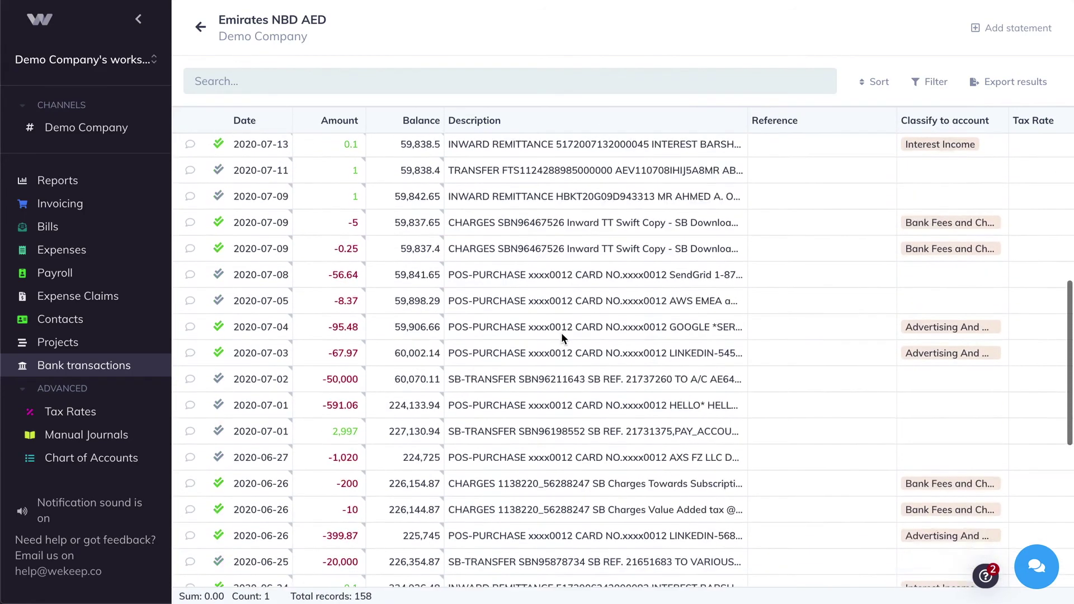
Step: Expand the 2020-07-01 SB-TRANSFER row to read the 2,997 transfer's full description
left_click(507, 349)
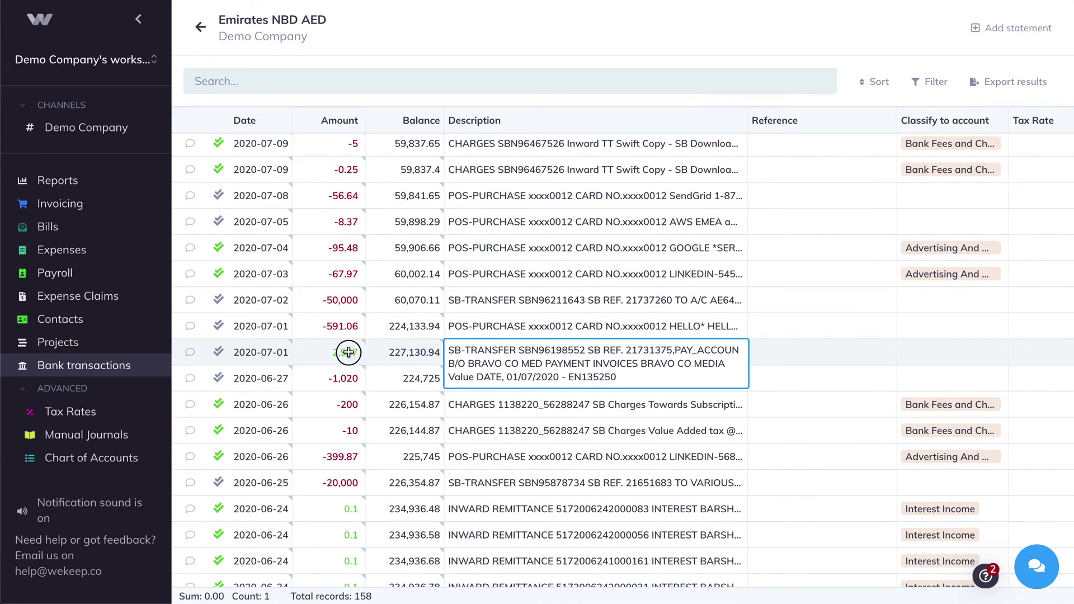
left_click(349, 353)
left_click(552, 358)
scroll(589, 357, "down", 1)
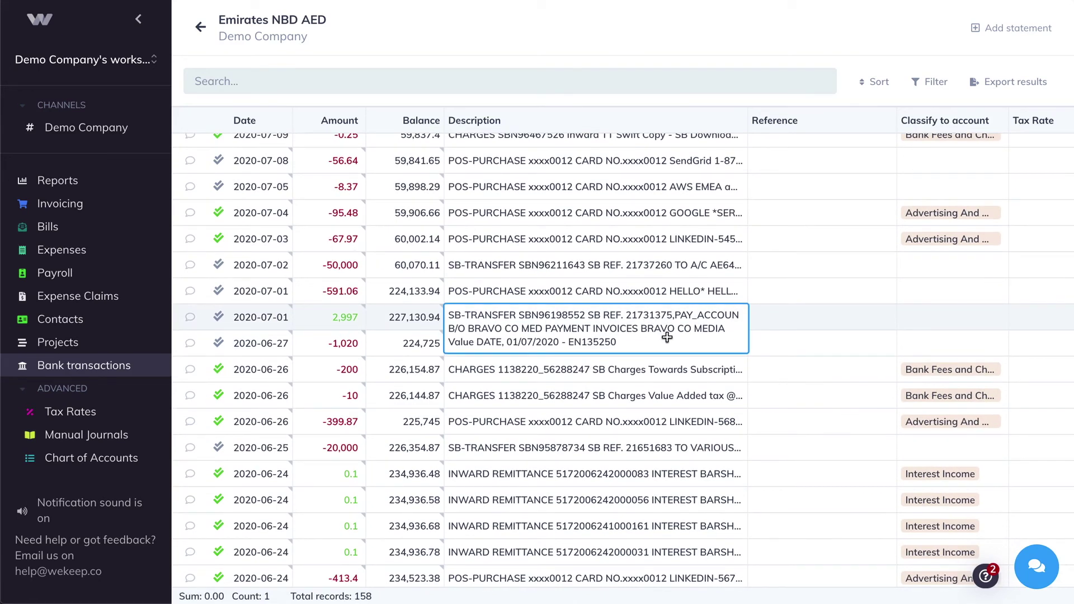
left_click(120, 208)
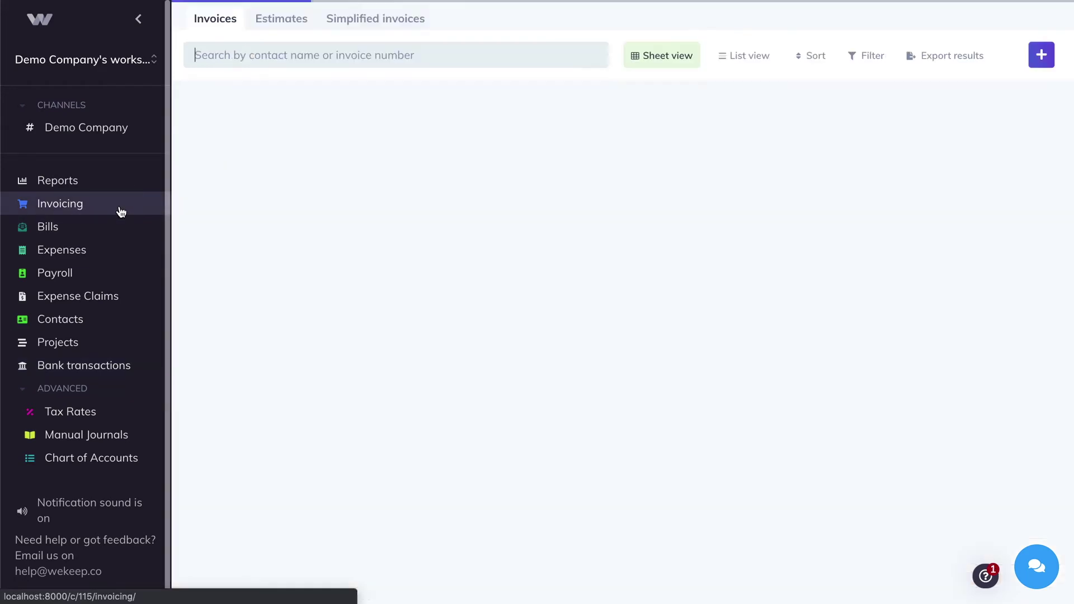
Step: Start a new invoice billed to the customer contact
left_click(1041, 55)
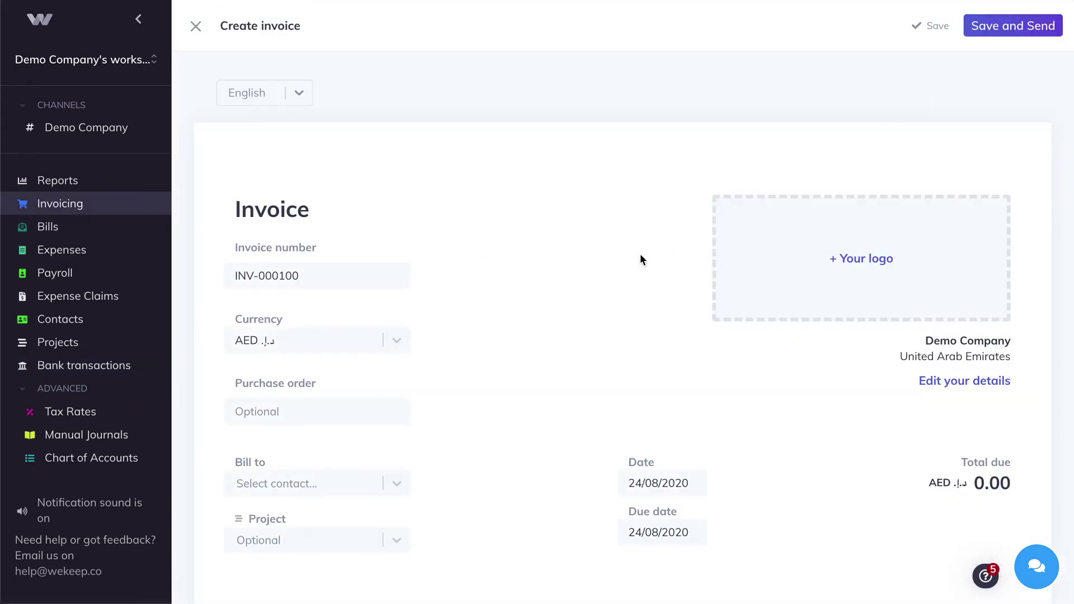
scroll(578, 303, "down", 3)
left_click(352, 280)
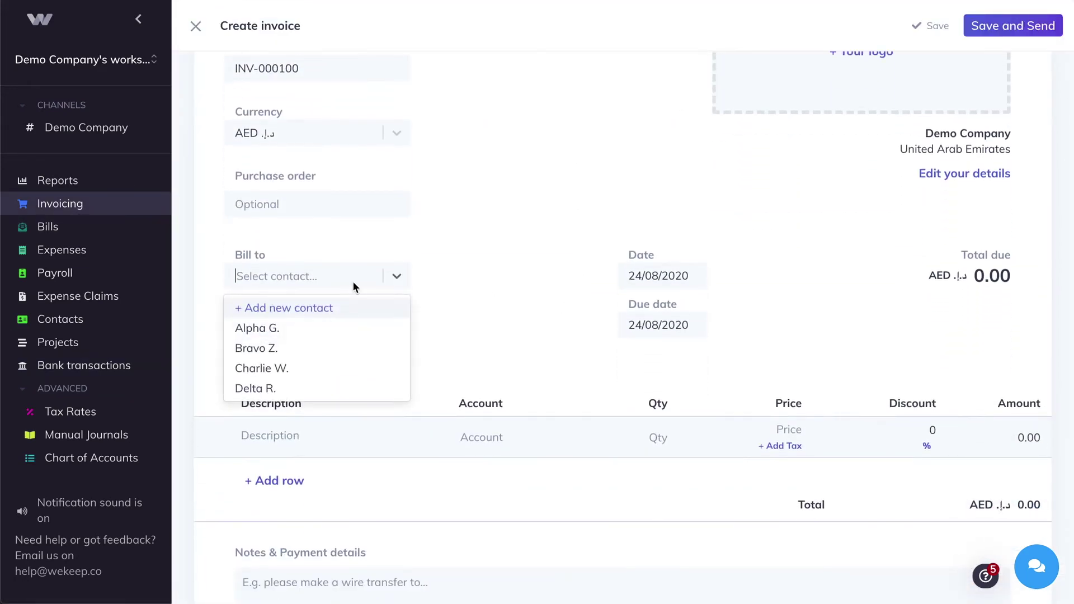
left_click(269, 349)
scroll(488, 333, "down", 2)
Step: Add line Something I sold, 619 Consultant Expense, qty 1, price 2,997, and save as draft
left_click(313, 368)
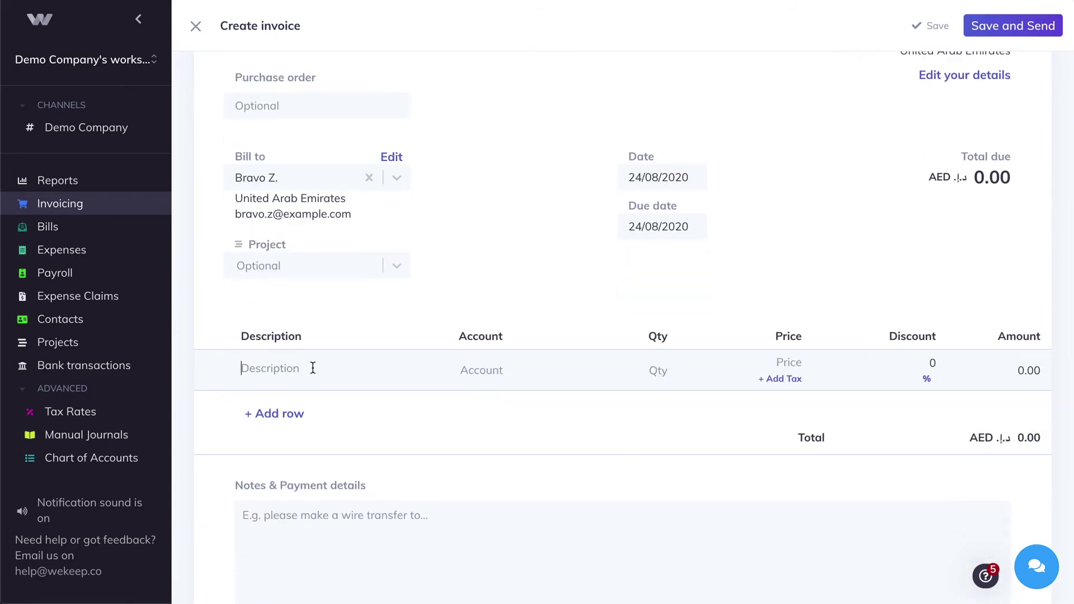
type("Some")
type("cons")
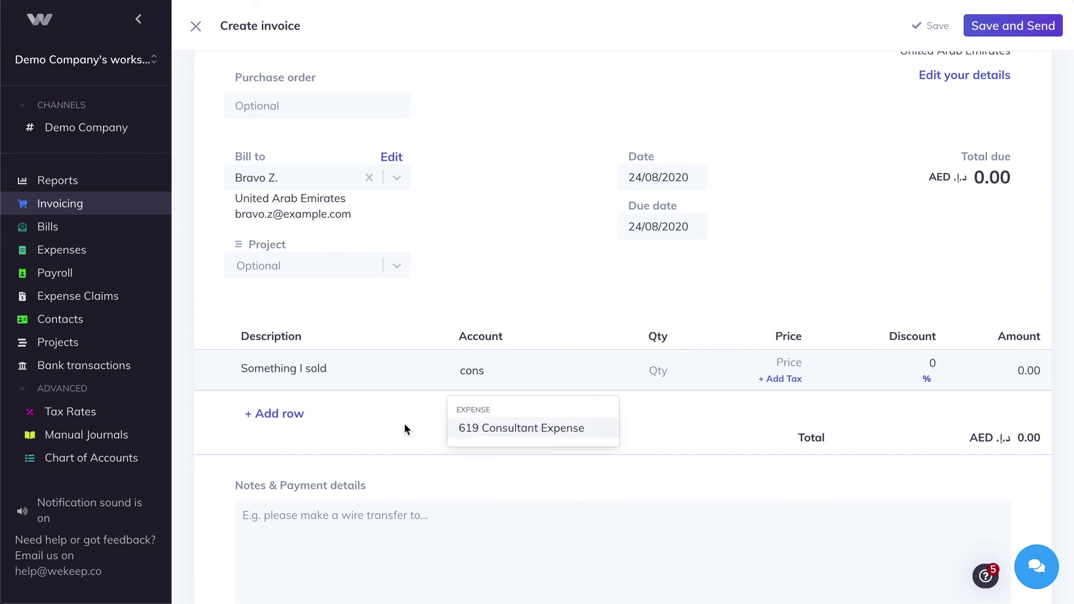
left_click(554, 426)
scroll(623, 411, "down", 1)
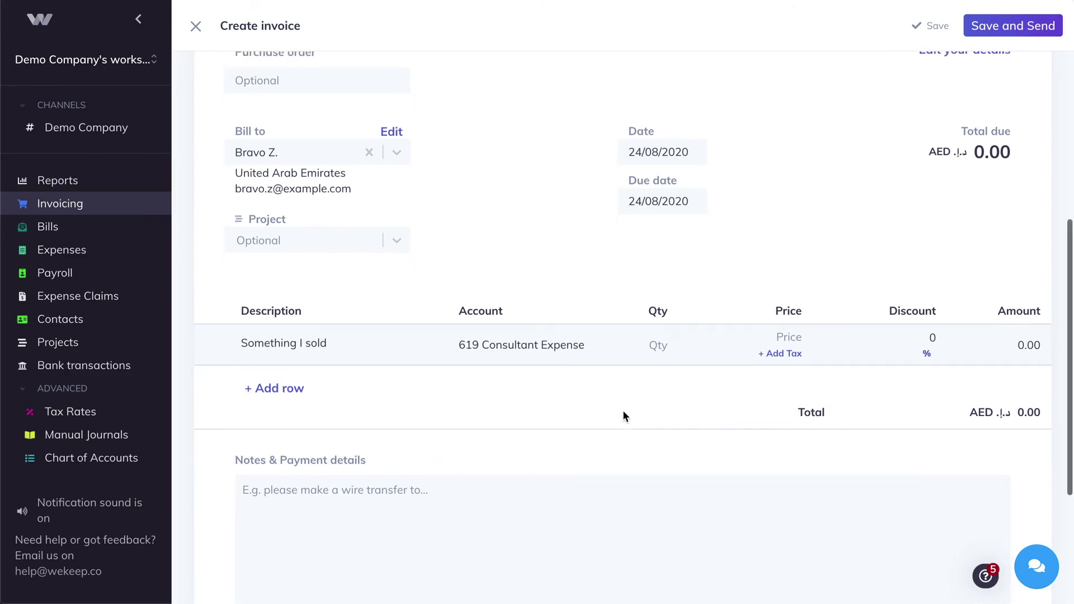
left_click(662, 341)
type("1")
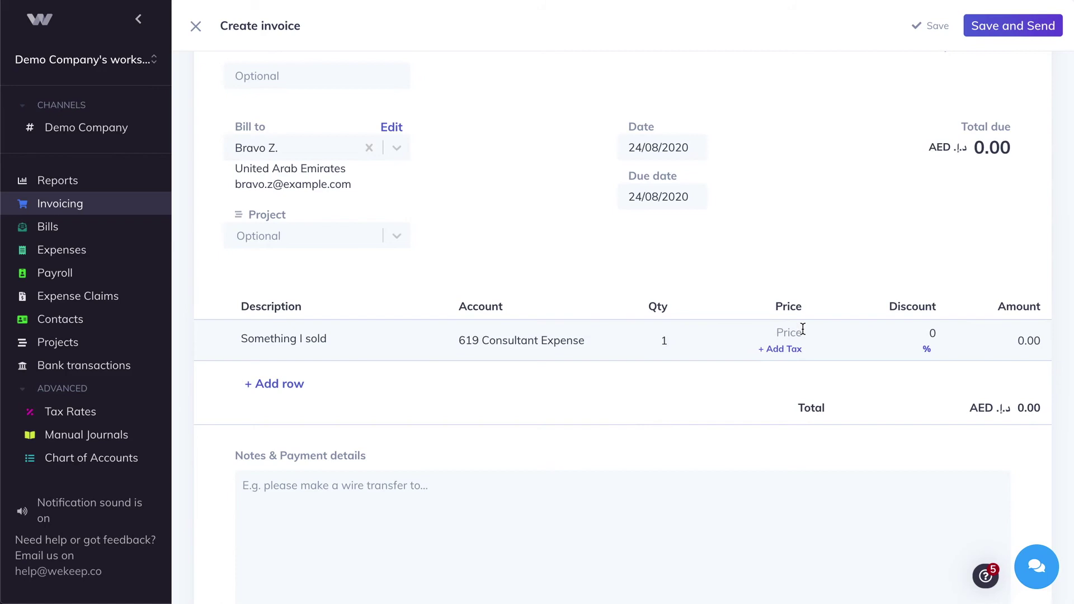
type("2997")
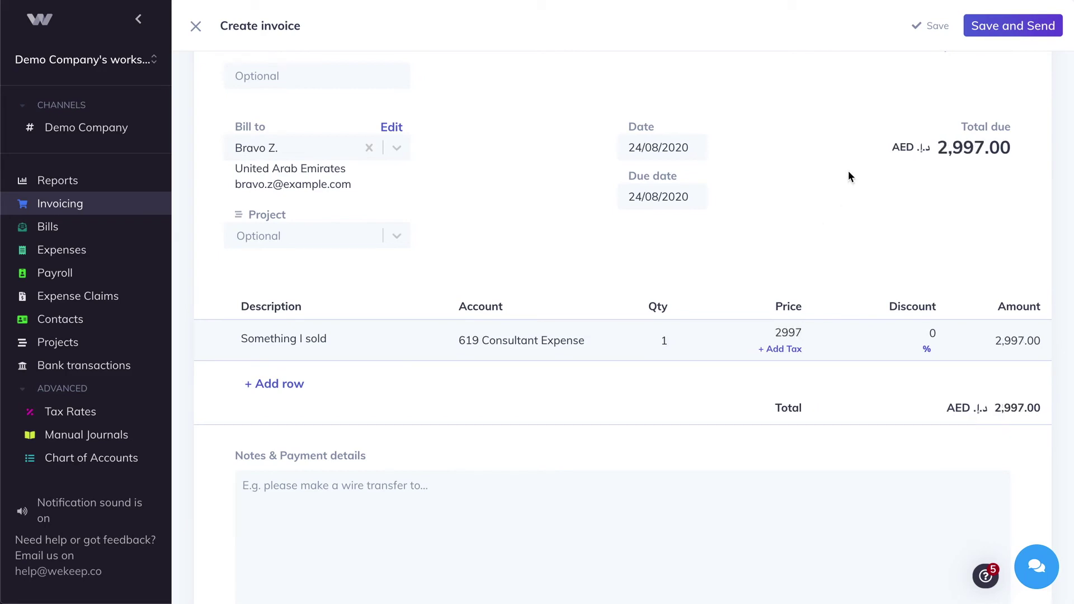
left_click(931, 26)
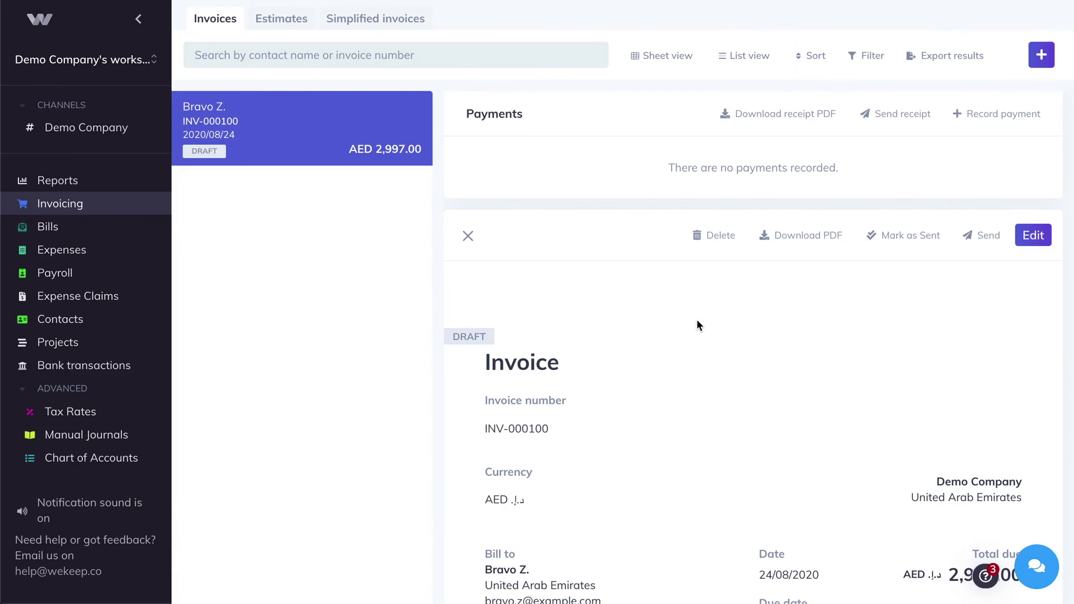
Step: Mark invoice INV-000100 (AED 2,997.00) as Sent, now due today
left_click_drag(447, 336, 481, 331)
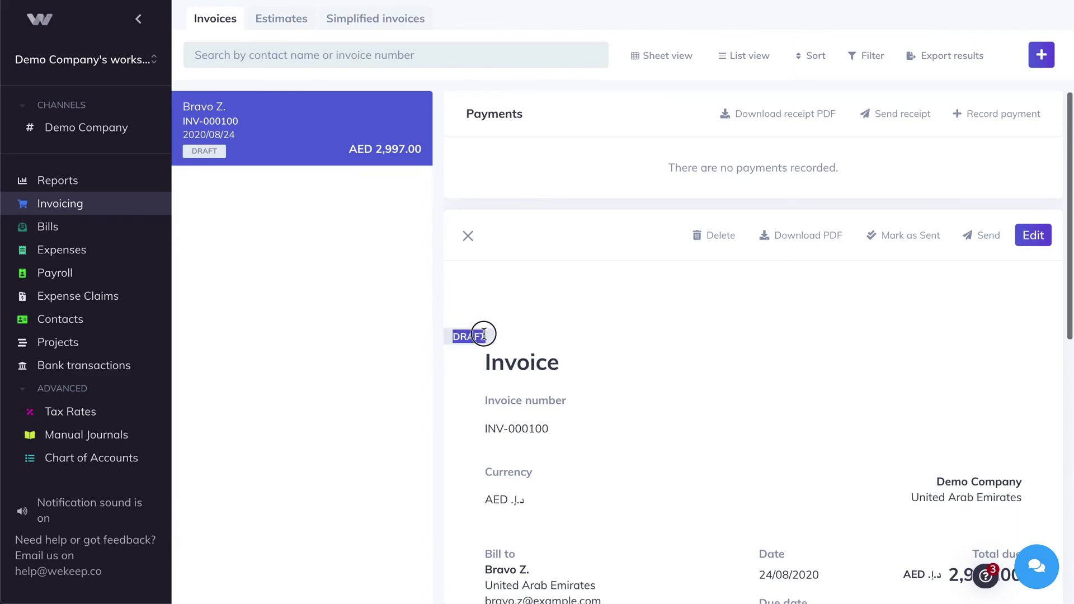
left_click(769, 344)
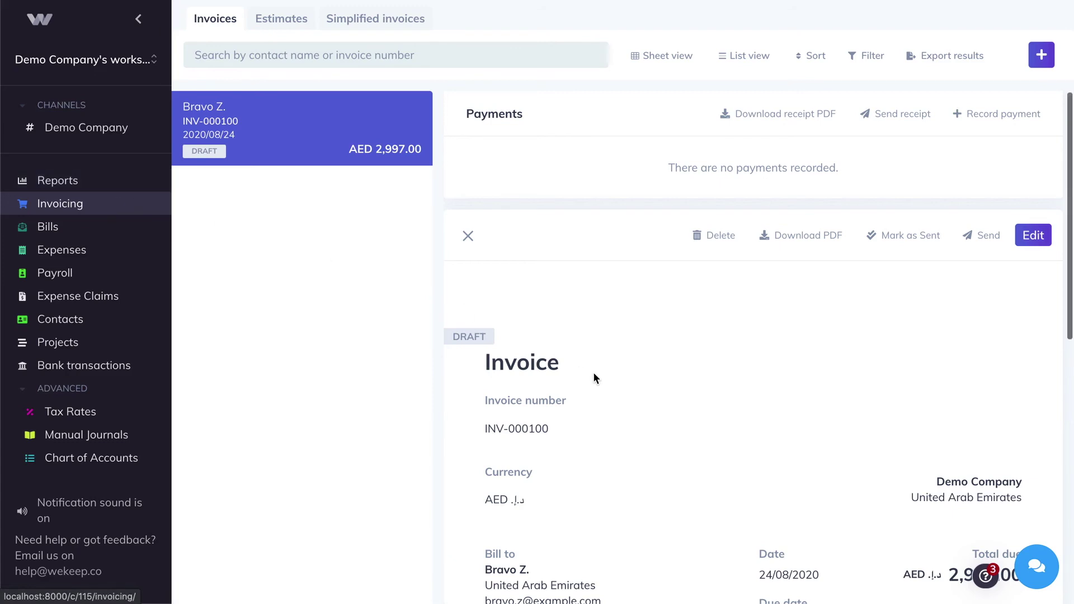
left_click(910, 236)
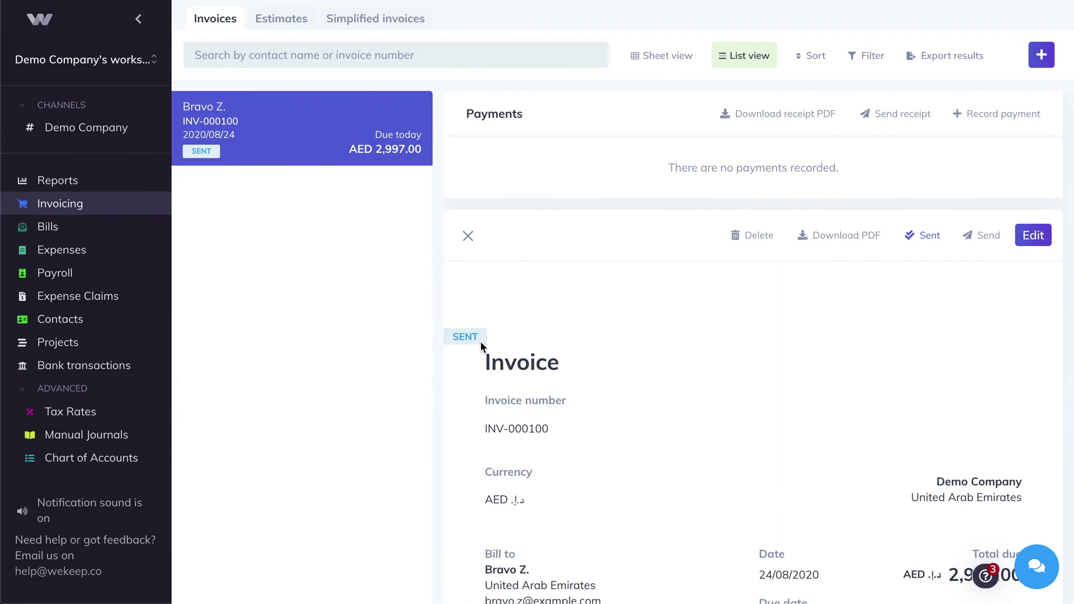
Step: Open the Emirates NBD AED statement and show the 2020-07-01 2,997 transfer's full description
left_click(110, 371)
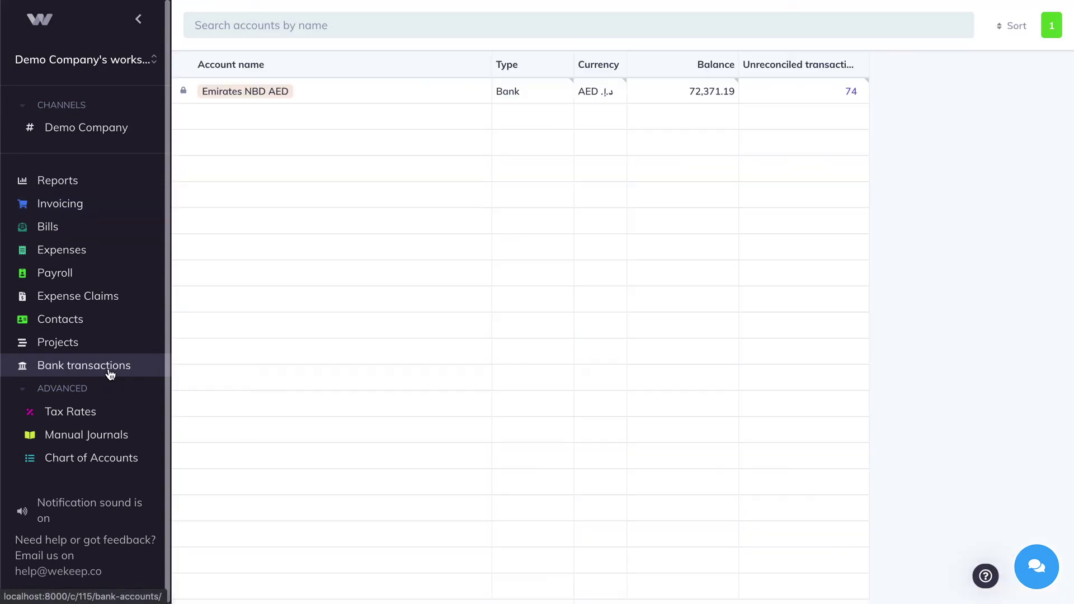
left_click(450, 92)
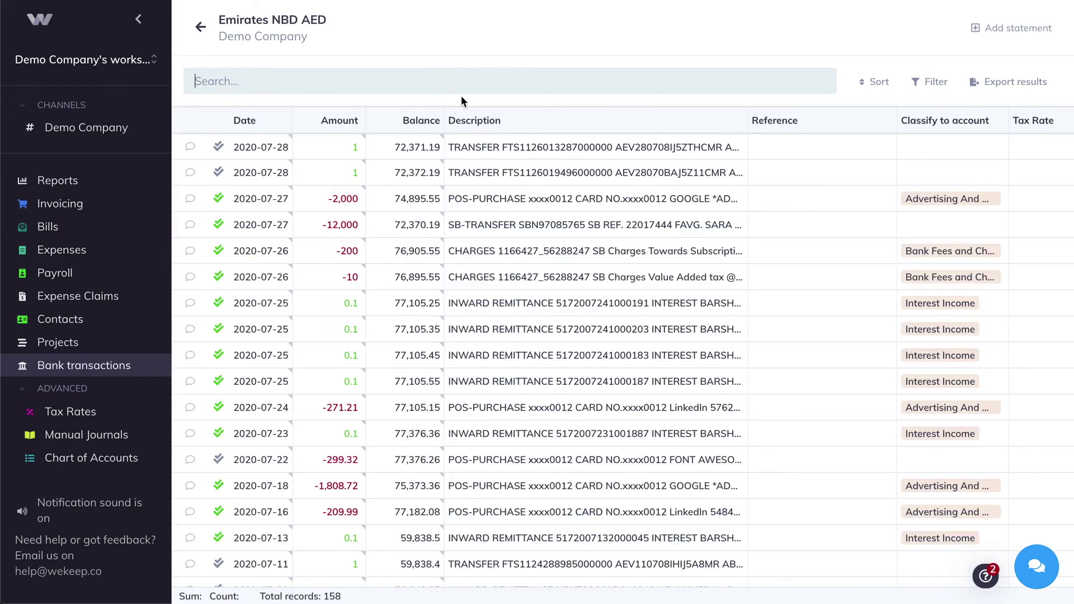
scroll(623, 406, "down", 9)
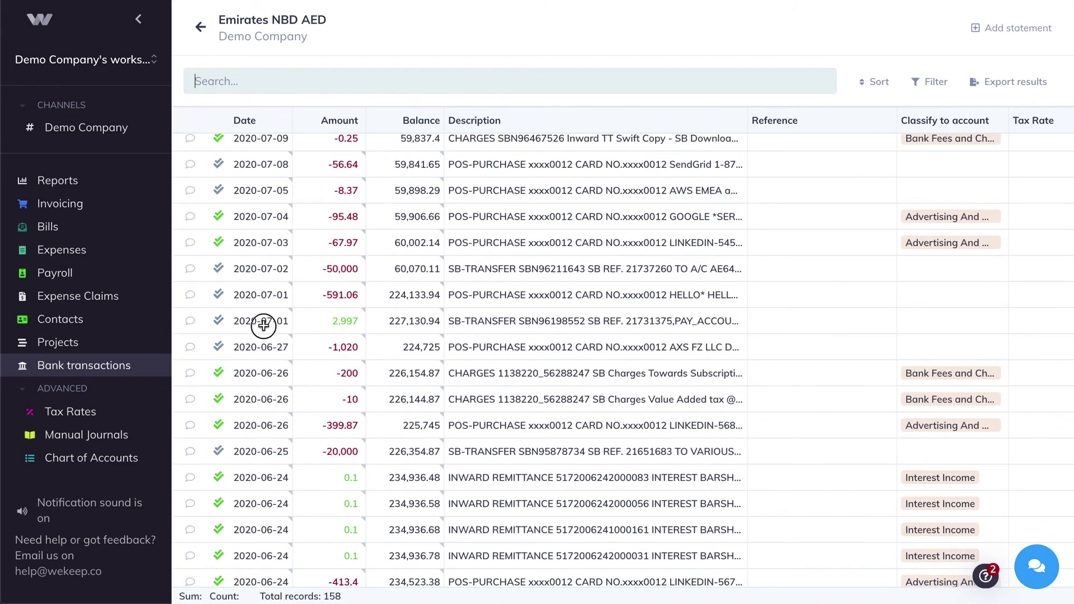
left_click_drag(263, 325, 519, 323)
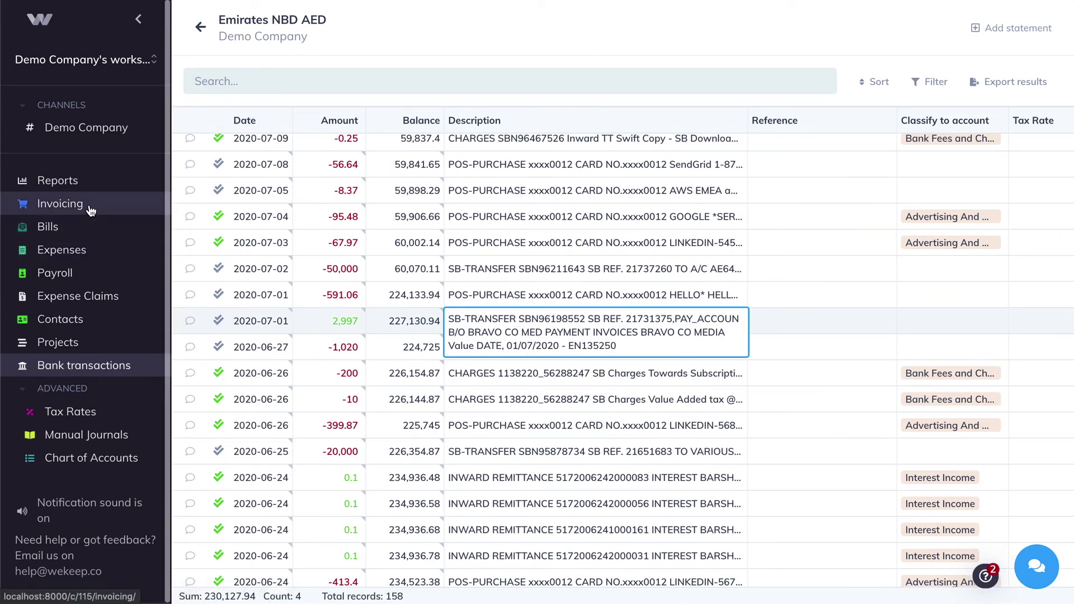
Step: Match the 2020-07-01 2,997 transfer to invoice INV-000100, leaving nothing remaining
left_click(219, 321)
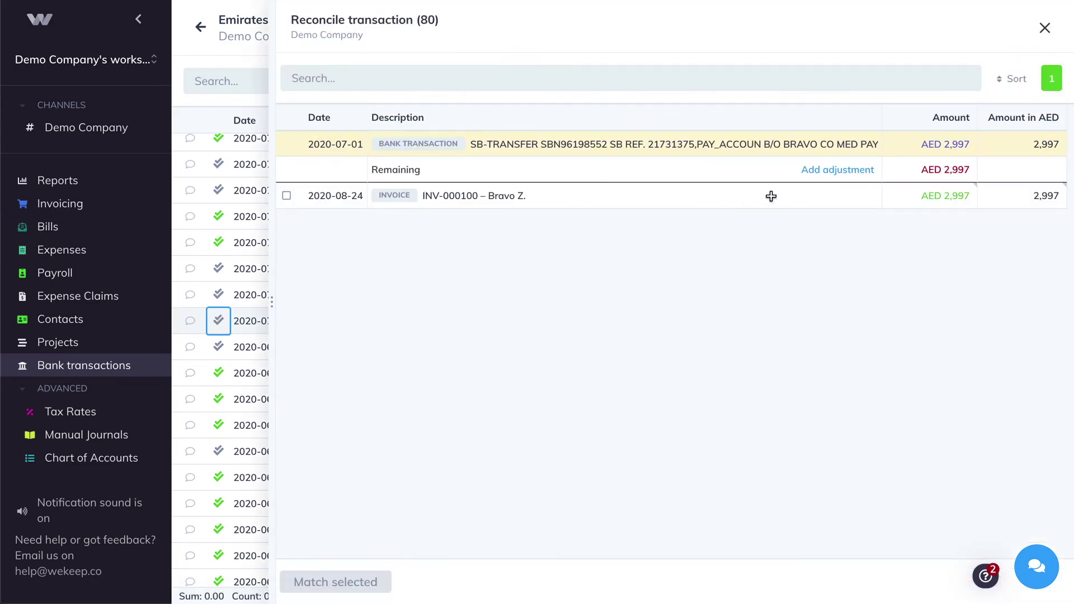
left_click(438, 206)
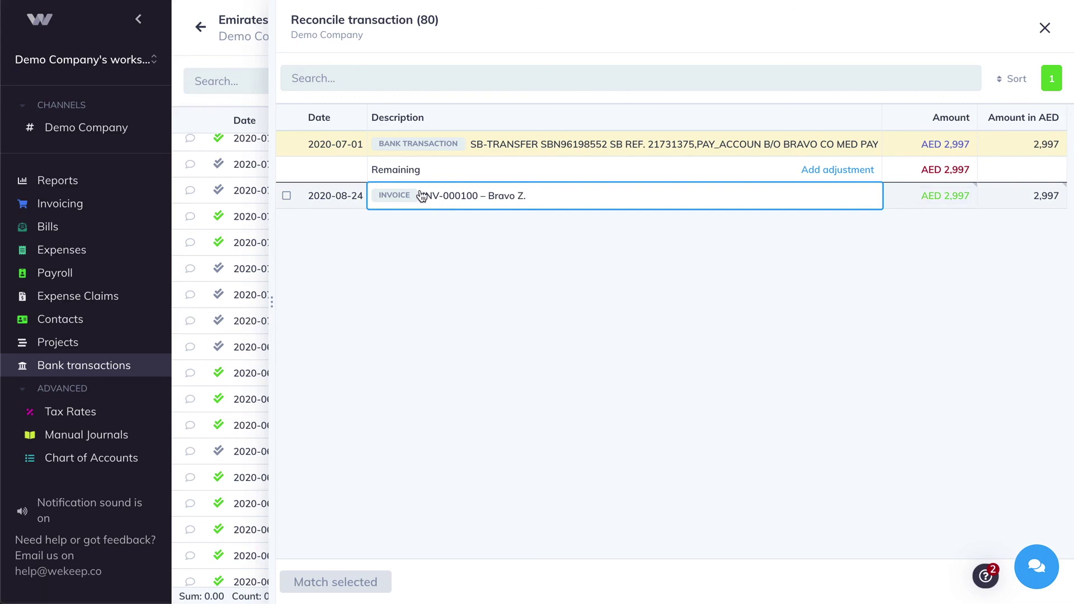
left_click(287, 196)
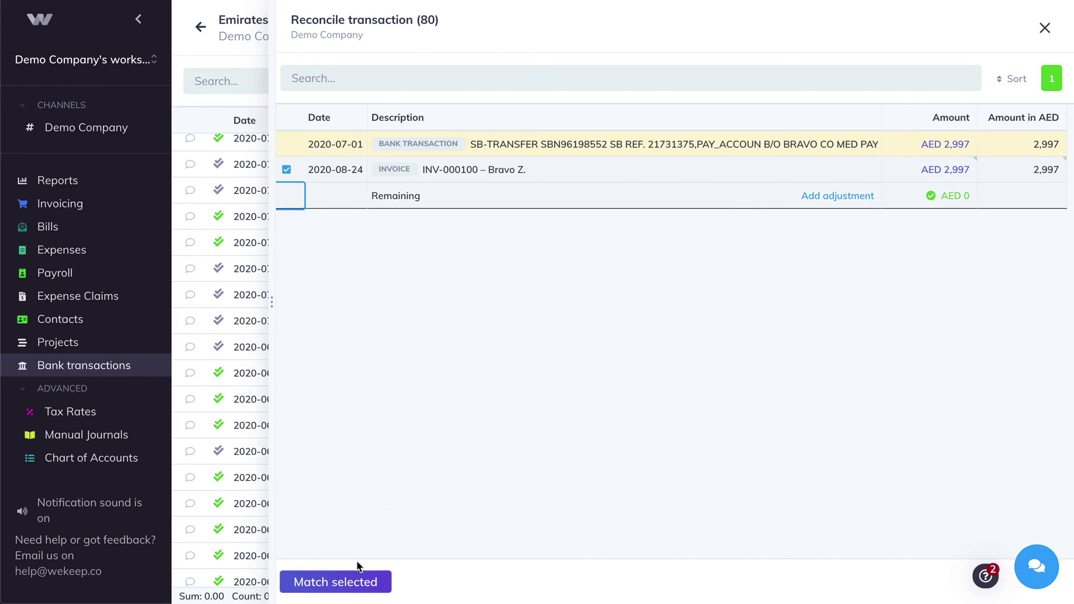
left_click(346, 582)
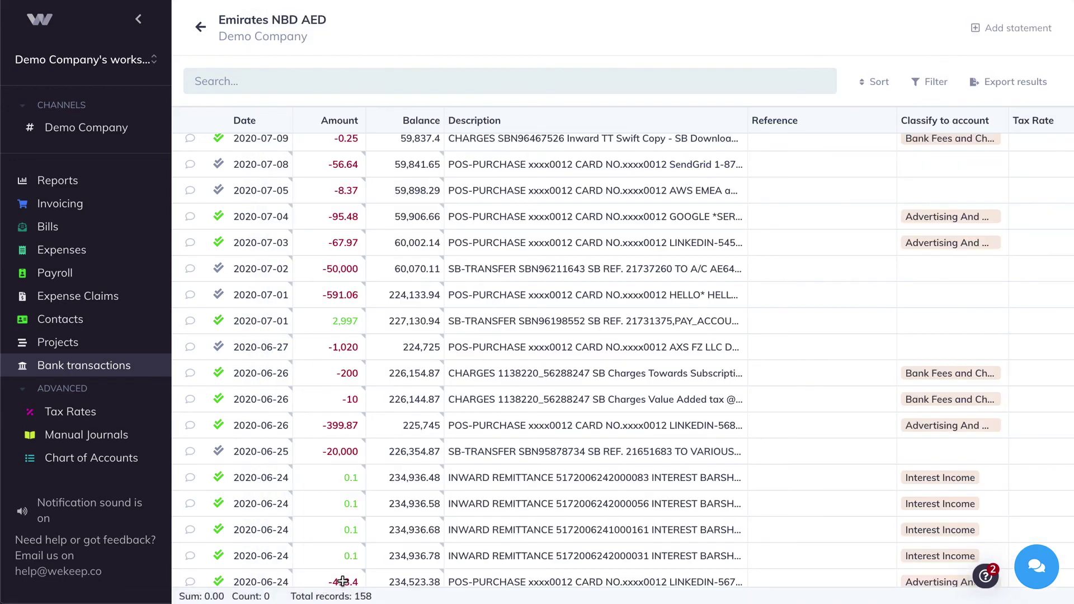
left_click(121, 206)
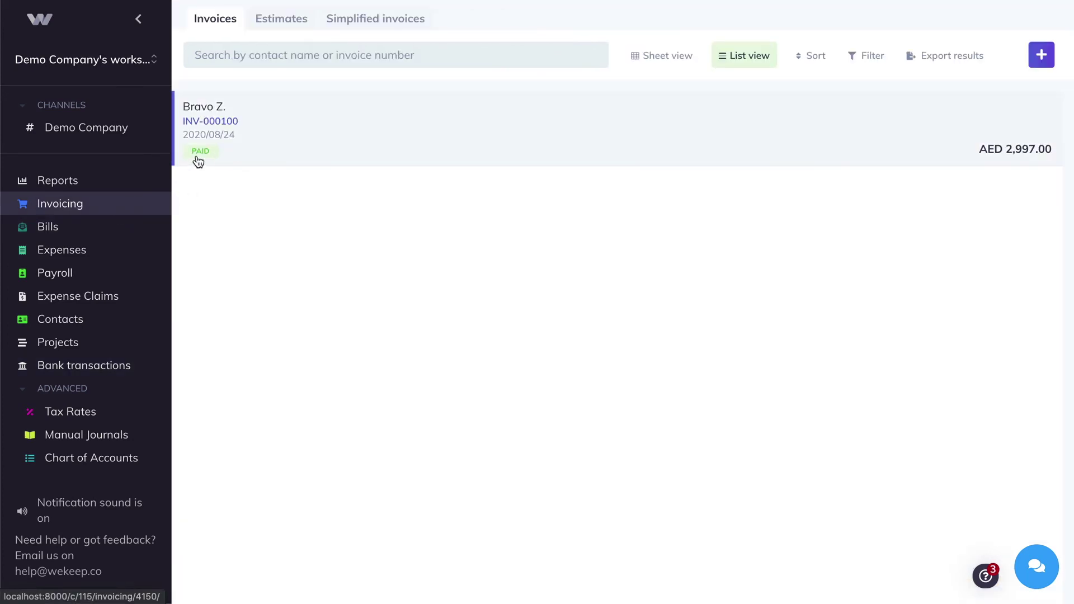
Step: Open INV-000100 to see its 2,997 Emirates NBD AED payment and zero balance due
left_click(202, 157)
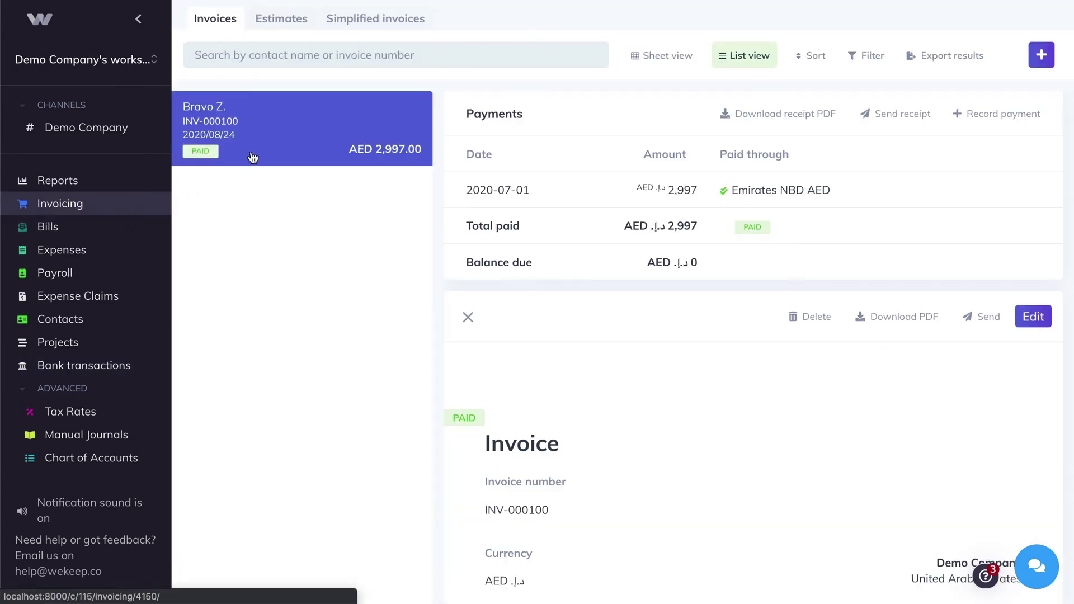